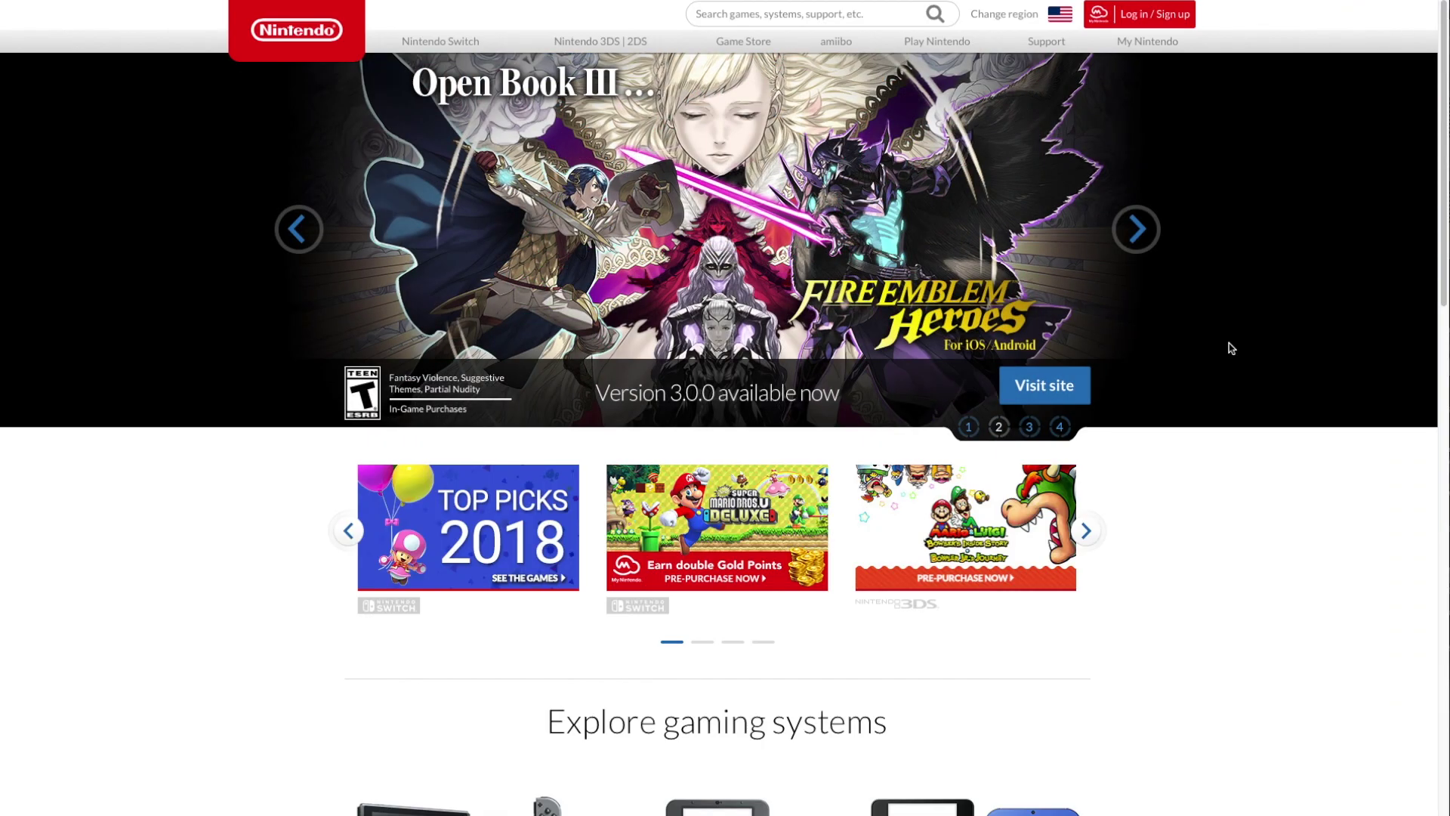
Open the Nintendo Account 'Log in / Sign up' page from the top right of nintendo.com
{"action": "left_click", "coordinate": [1157, 17]}
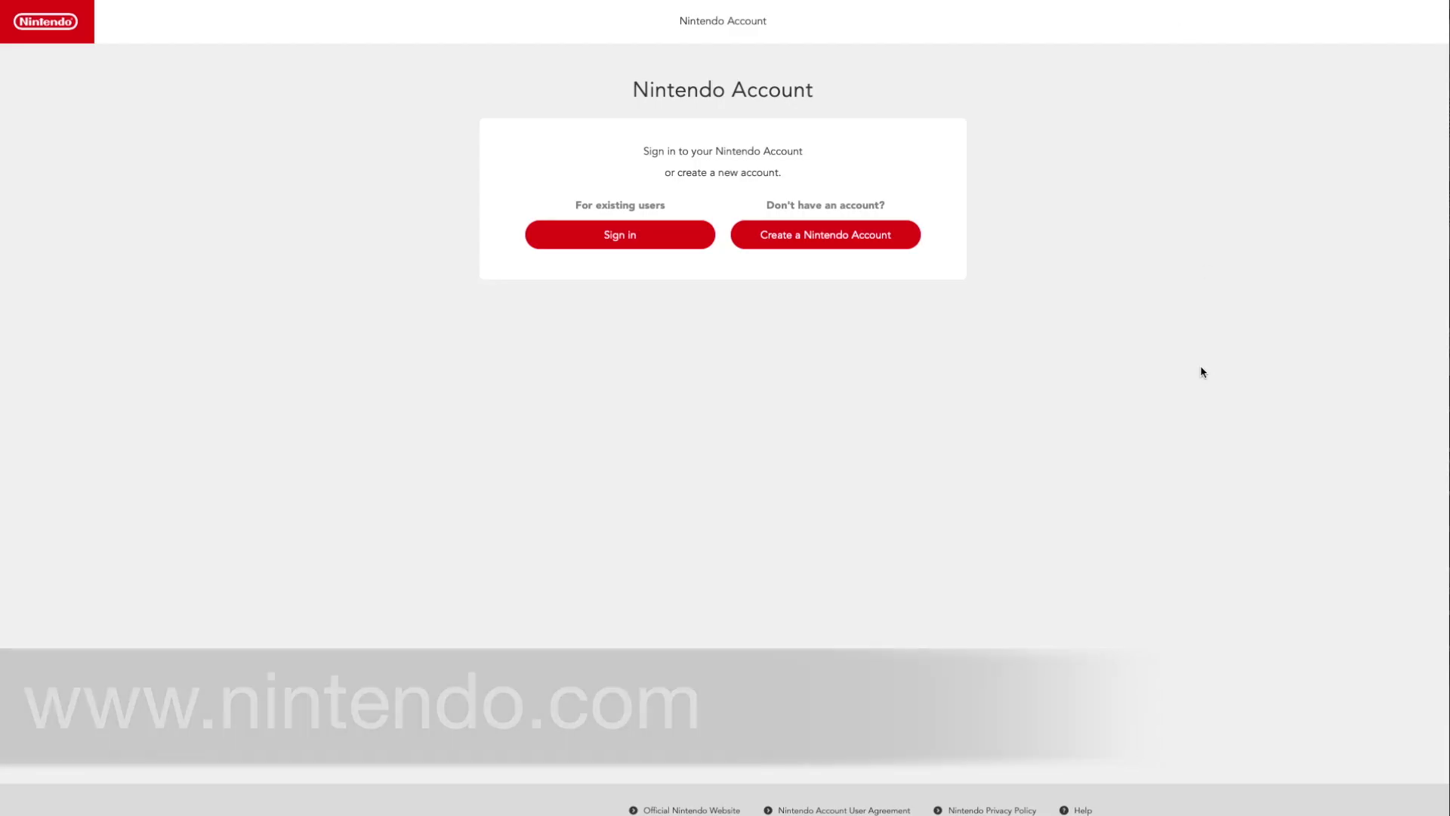
Start creating a Nintendo Account and submit birth date Month 1, Day 1, Year 1990
{"action": "left_click", "coordinate": [804, 242]}
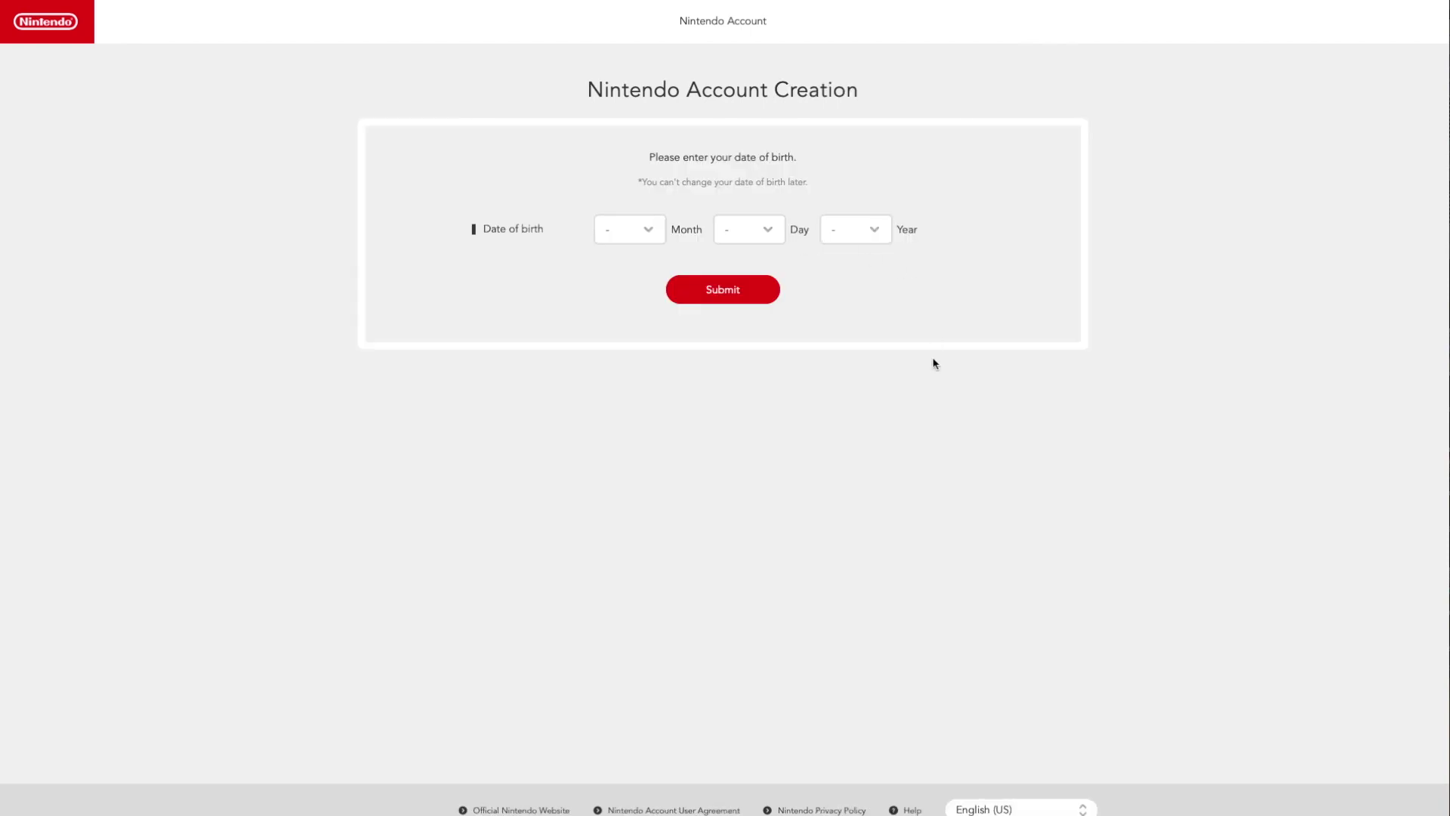
{"action": "left_click", "coordinate": [654, 228]}
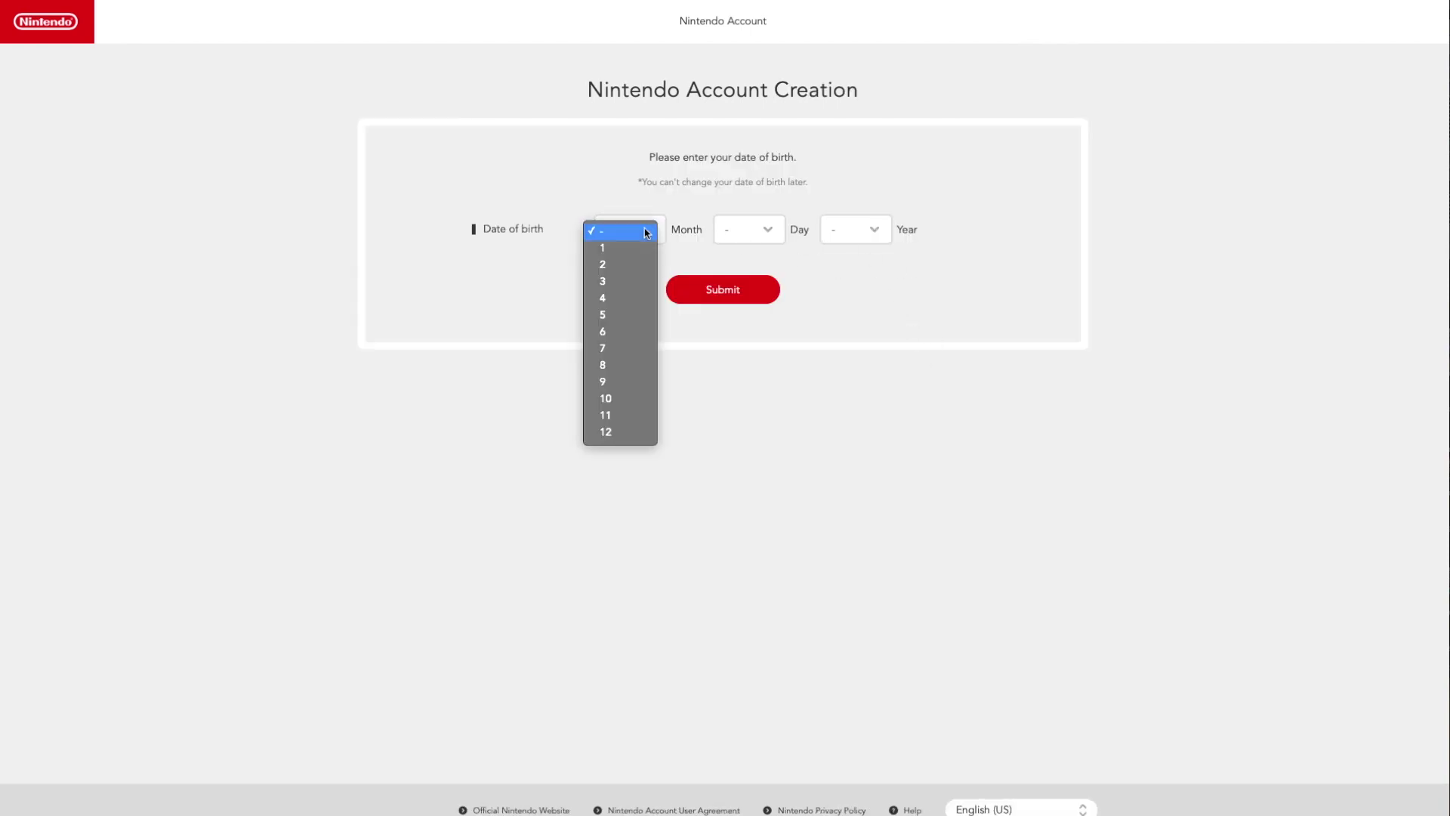
{"action": "left_click", "coordinate": [637, 249]}
{"action": "left_click", "coordinate": [770, 231]}
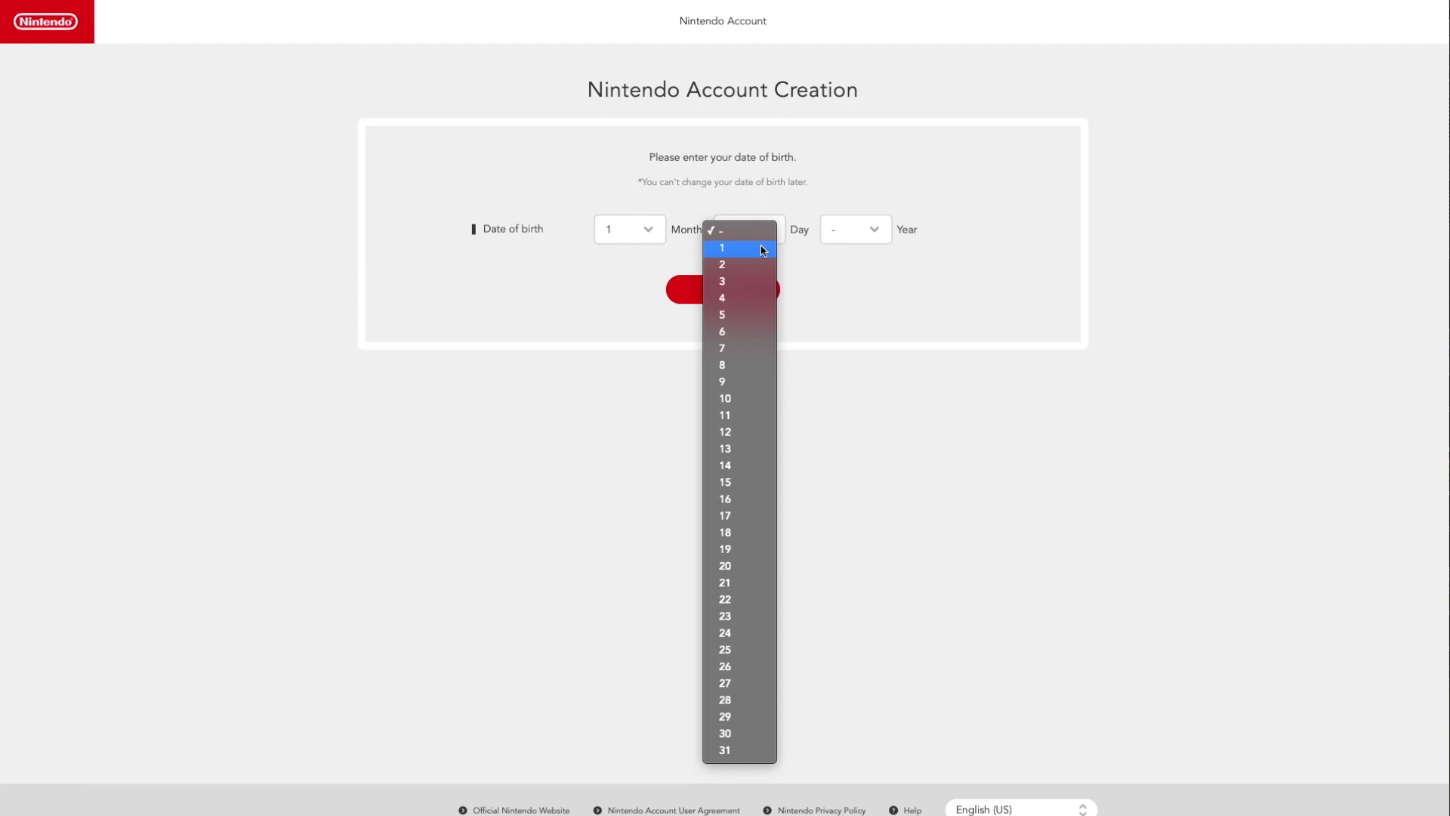
{"action": "left_click", "coordinate": [763, 249]}
{"action": "left_click", "coordinate": [879, 234]}
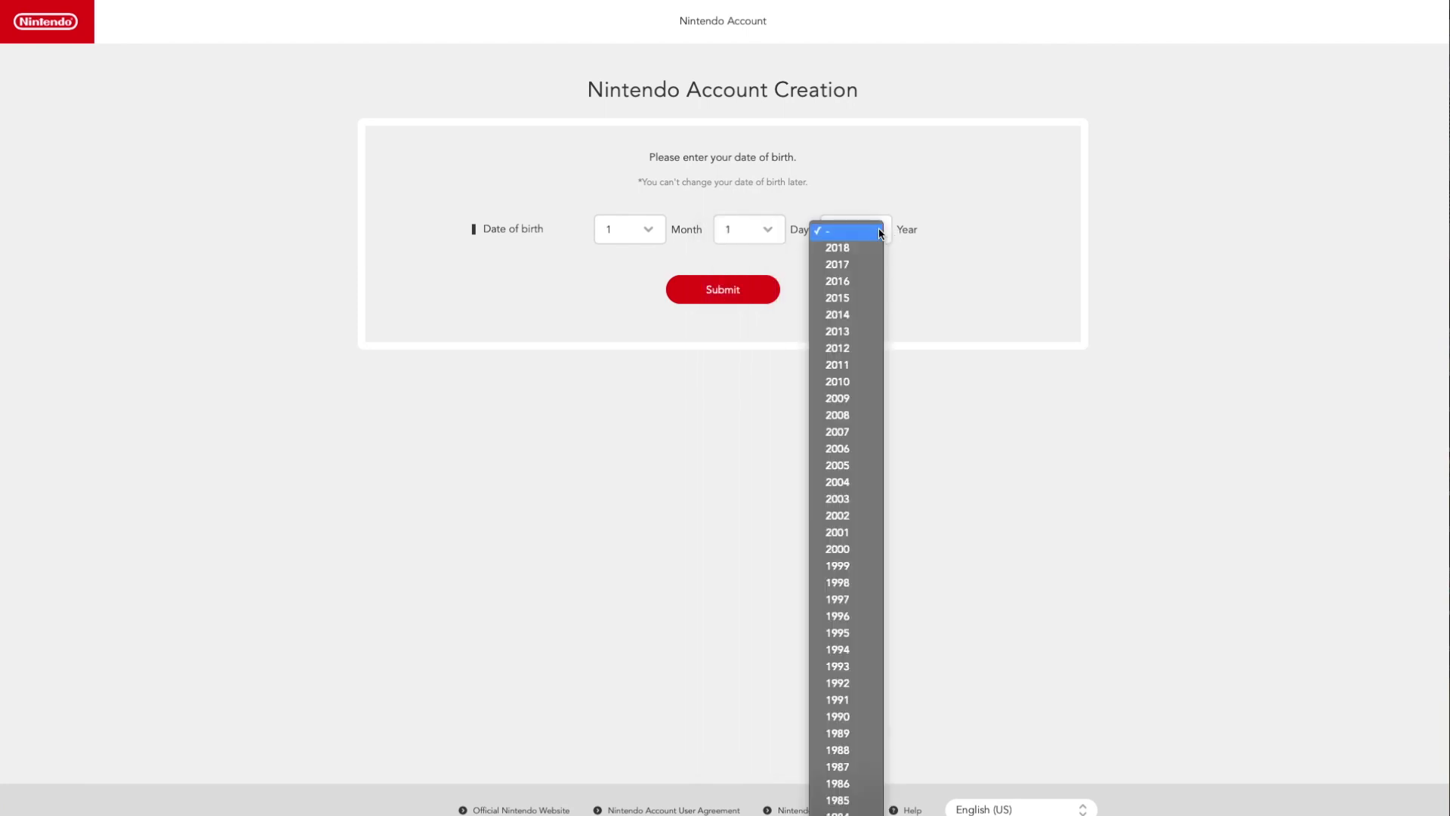
{"action": "left_click", "coordinate": [840, 717]}
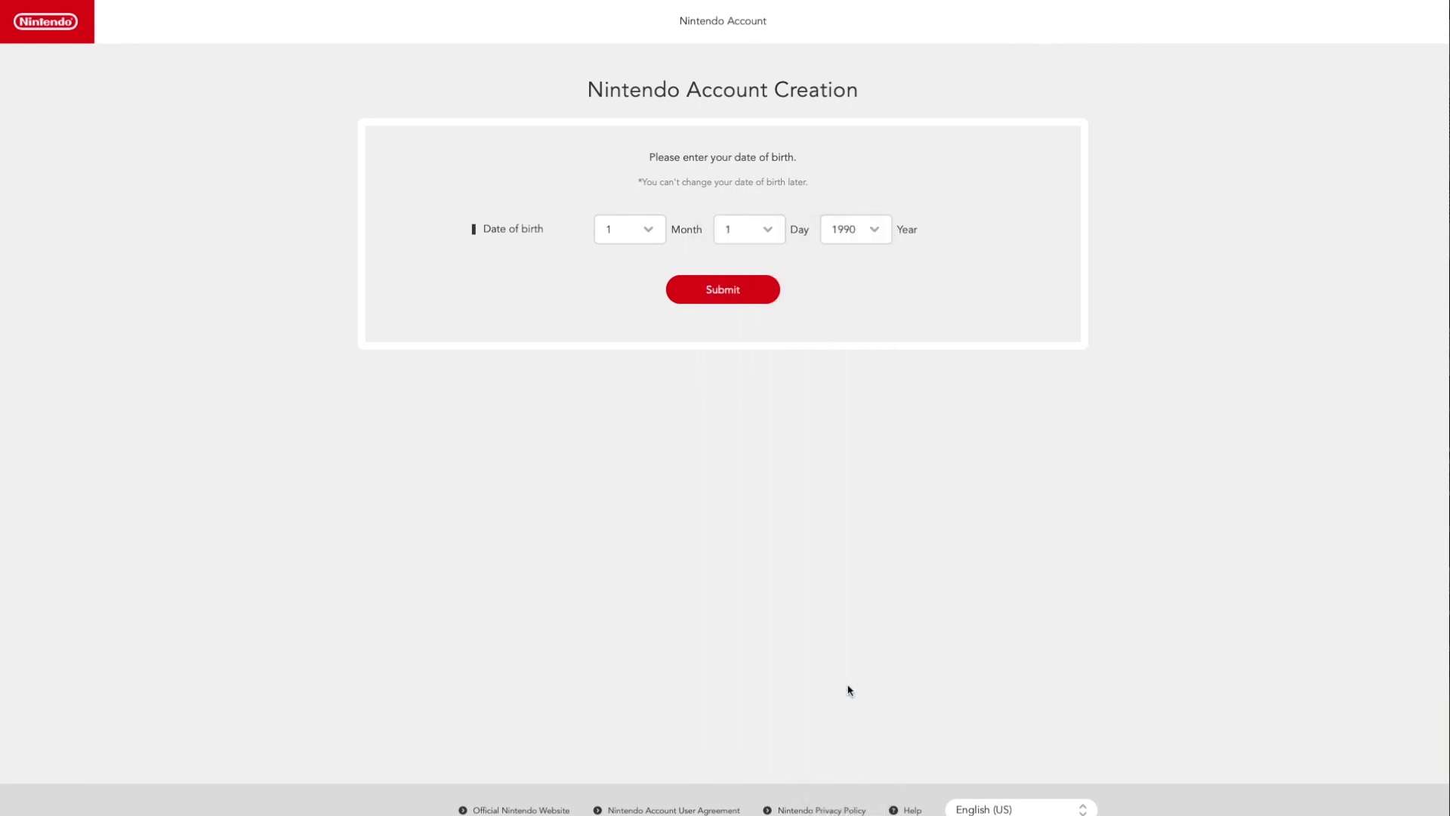
{"action": "left_click", "coordinate": [737, 294]}
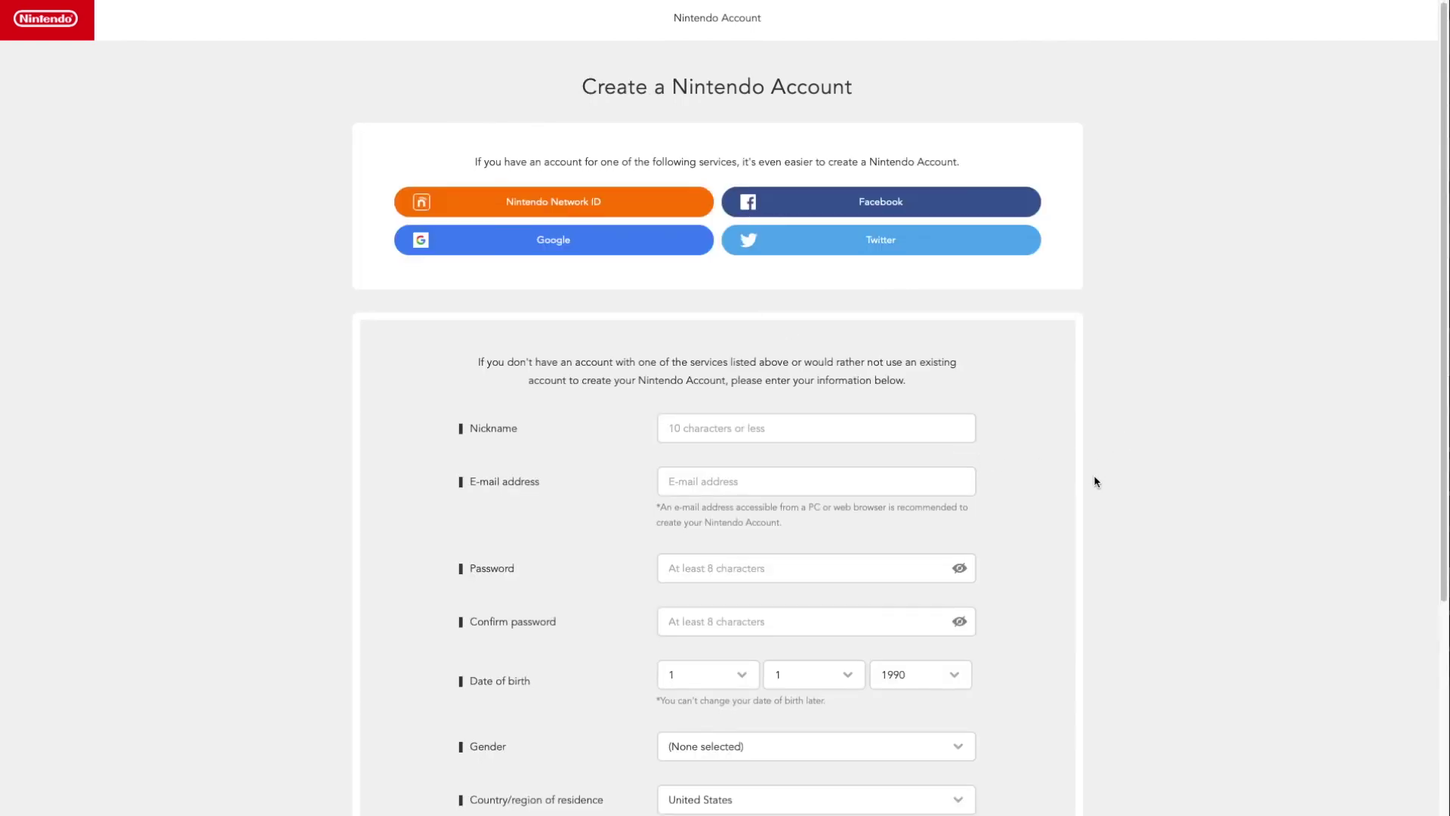
{"action": "scroll", "coordinate": [1095, 481], "scroll_direction": "down", "scroll_amount": 2}
{"action": "scroll", "coordinate": [1095, 481], "scroll_direction": "down", "scroll_amount": 1}
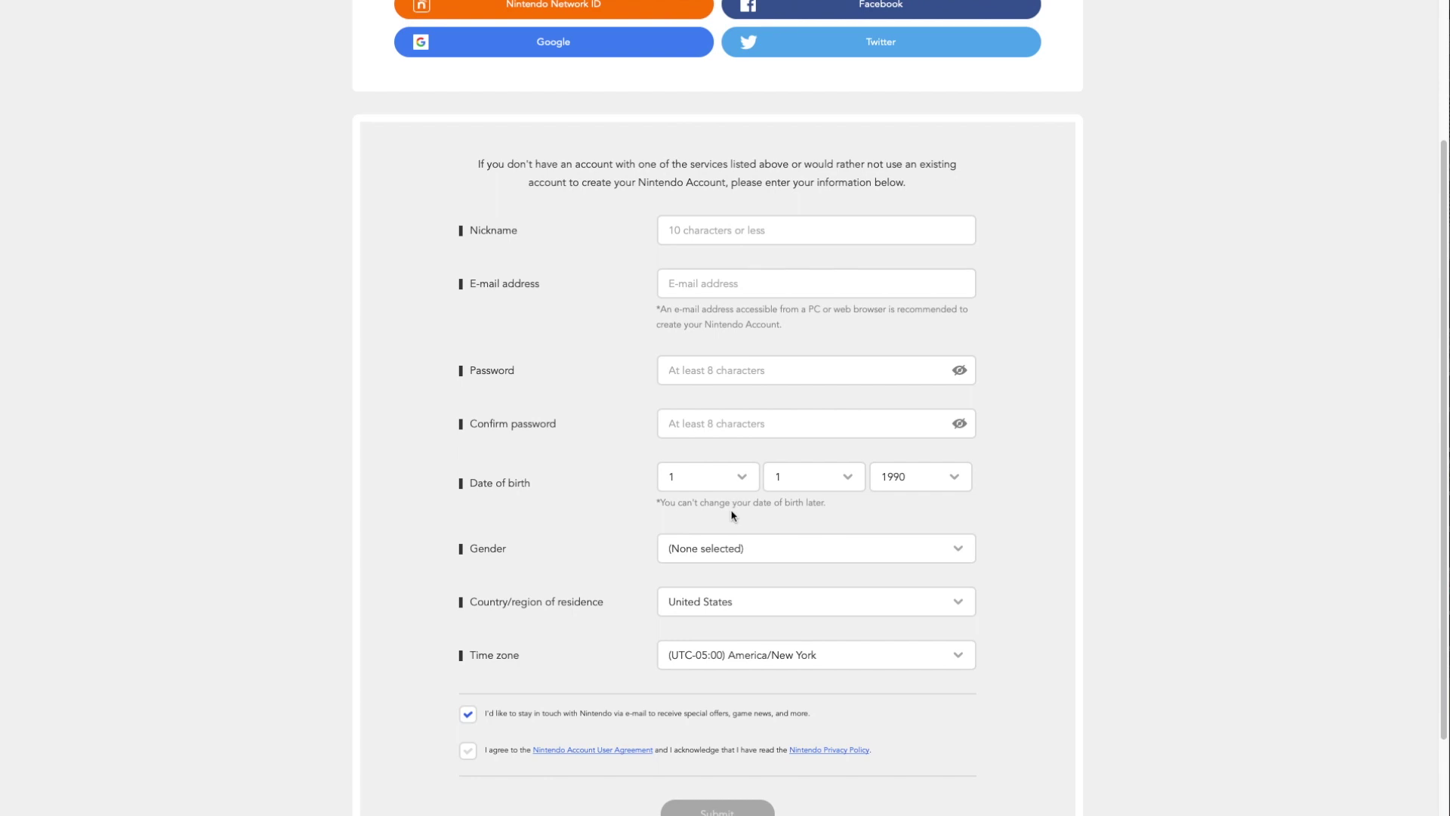
{"action": "left_click", "coordinate": [758, 607]}
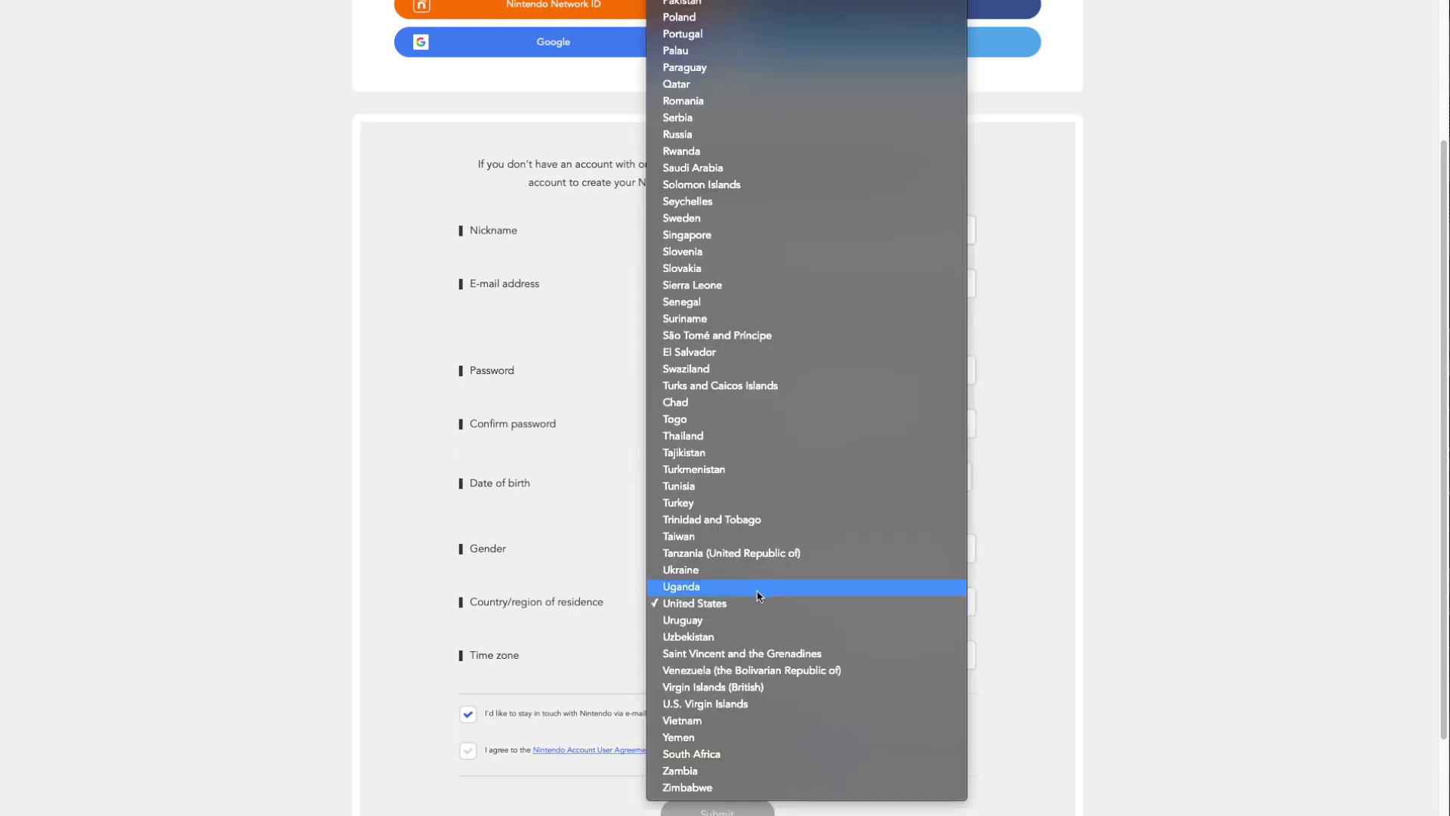
{"action": "scroll", "coordinate": [759, 596], "scroll_direction": "up", "scroll_amount": 2}
{"action": "scroll", "coordinate": [759, 596], "scroll_direction": "up", "scroll_amount": 6}
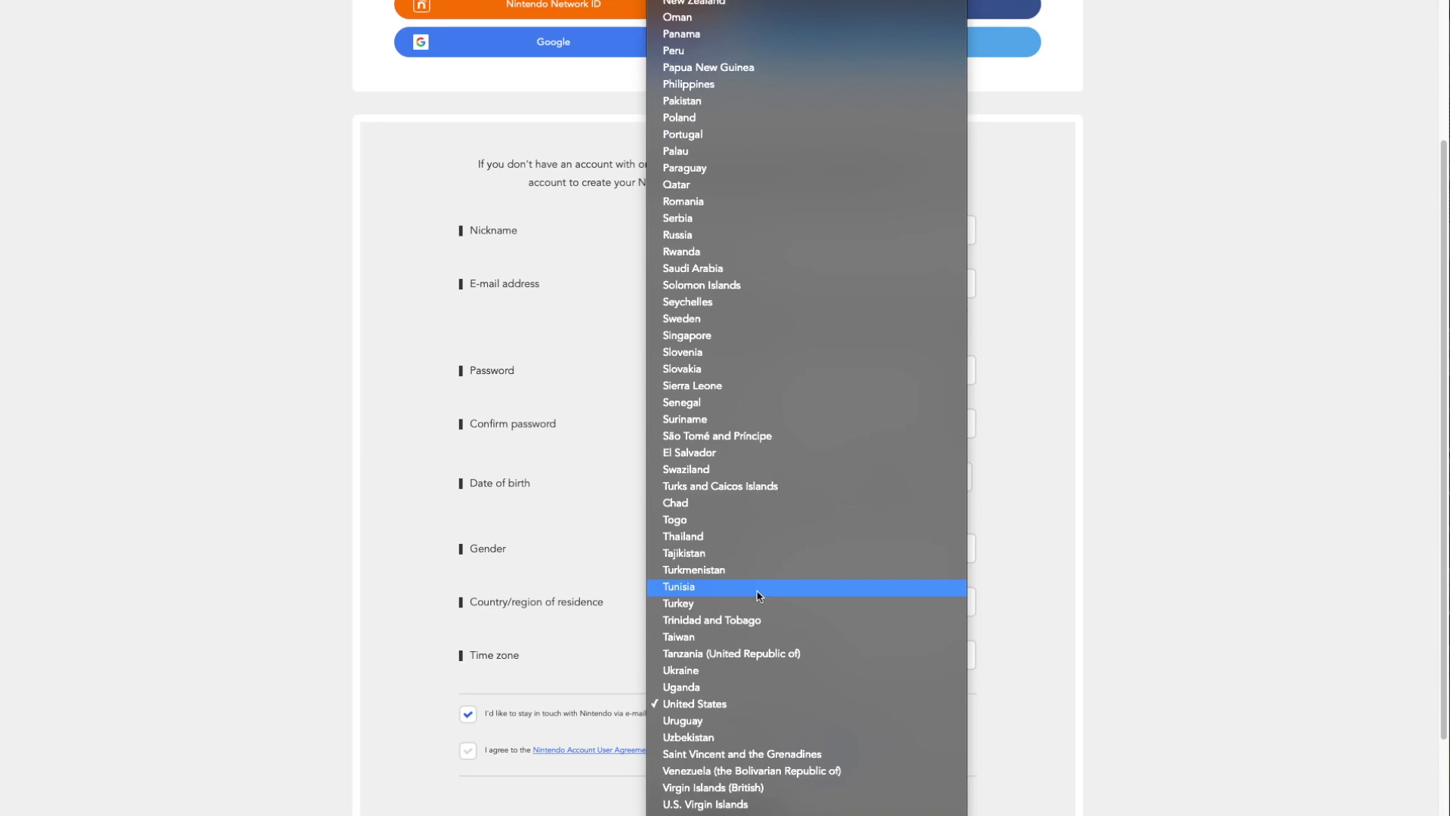
{"action": "scroll", "coordinate": [759, 596], "scroll_direction": "up", "scroll_amount": 12}
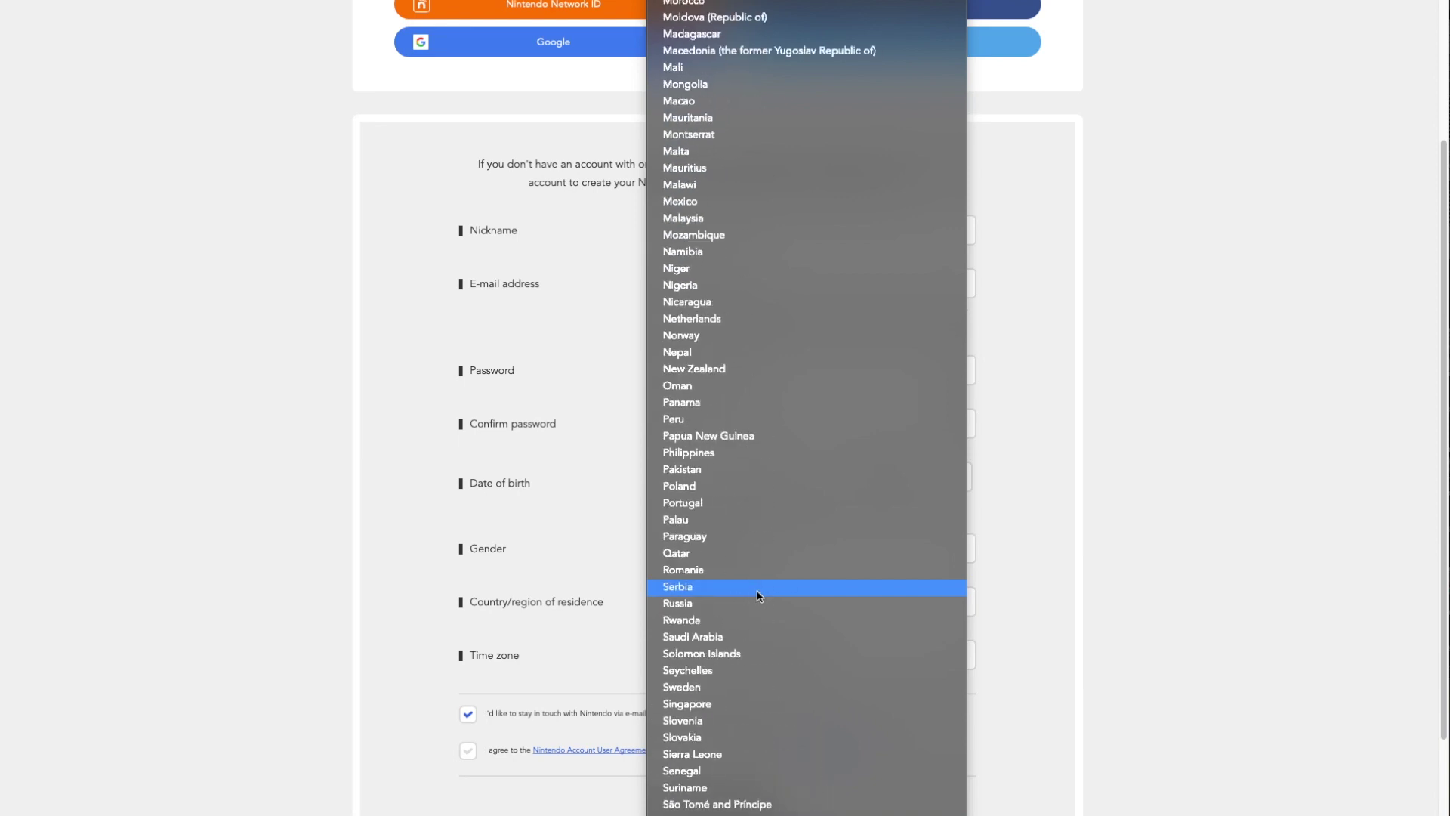
{"action": "scroll", "coordinate": [759, 596], "scroll_direction": "up", "scroll_amount": 3}
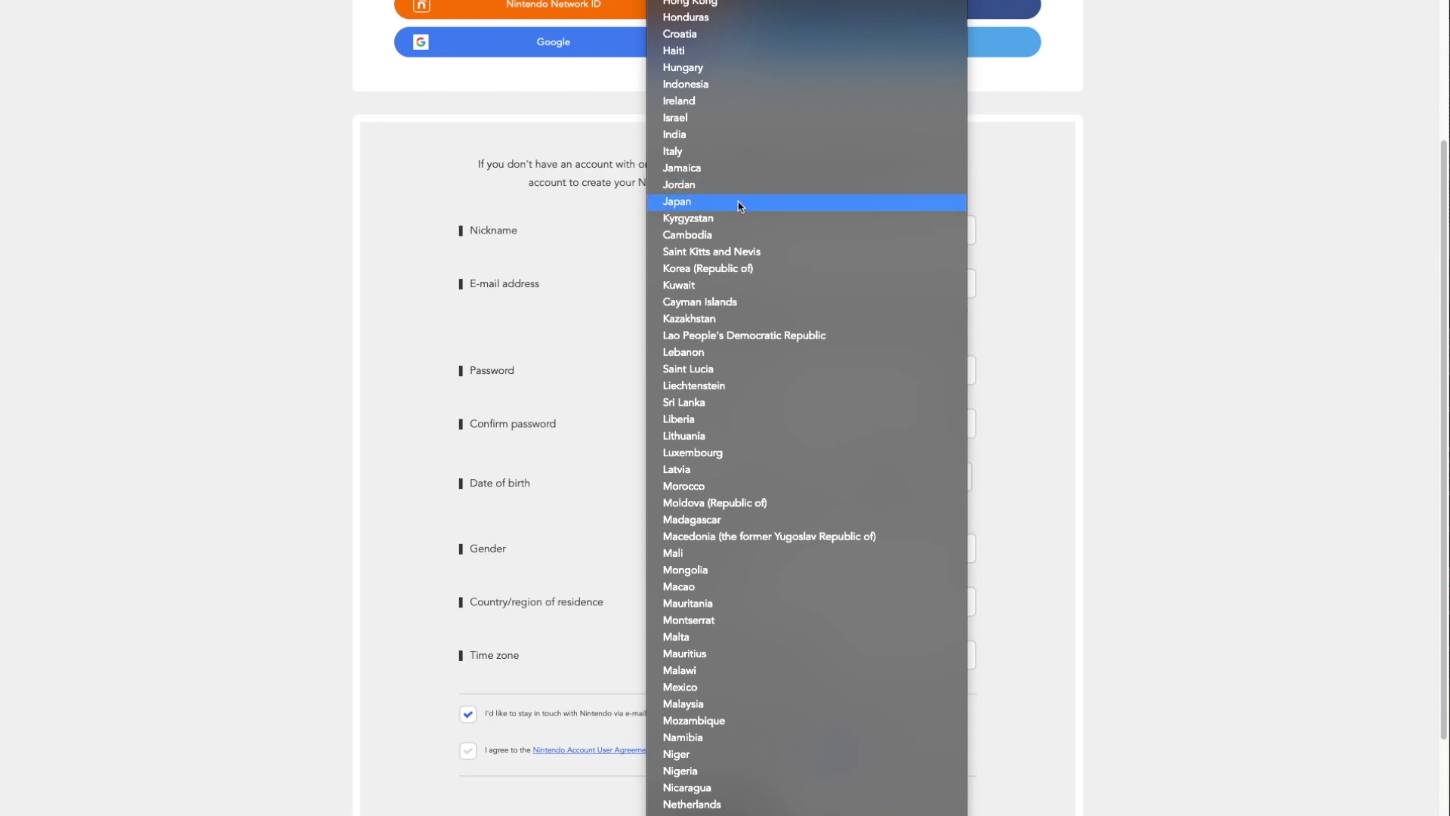
{"action": "key", "text": "Escape"}
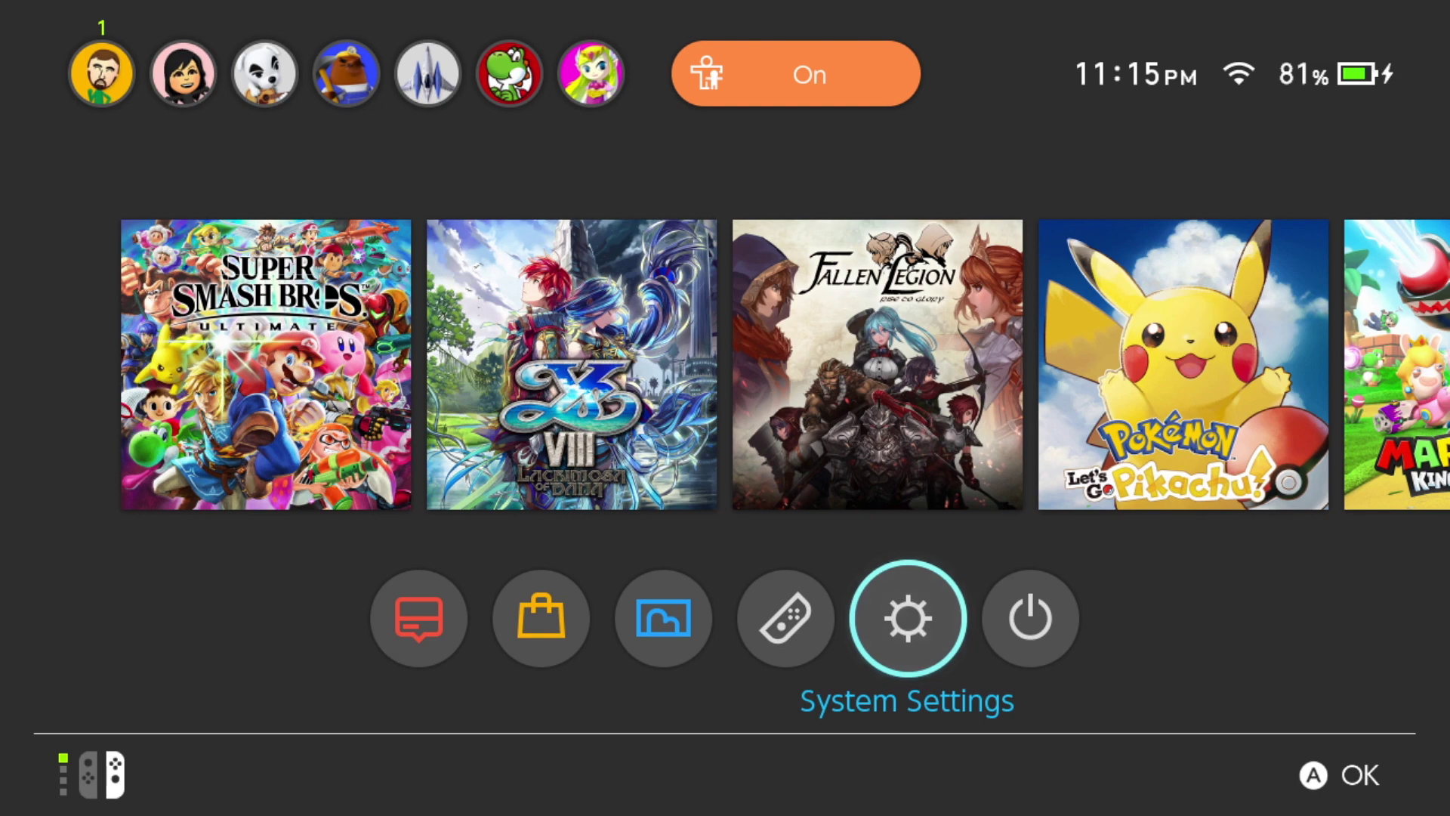
Open System Settings, go down to Users, and choose Add User
{"action": "key", "text": "Return"}
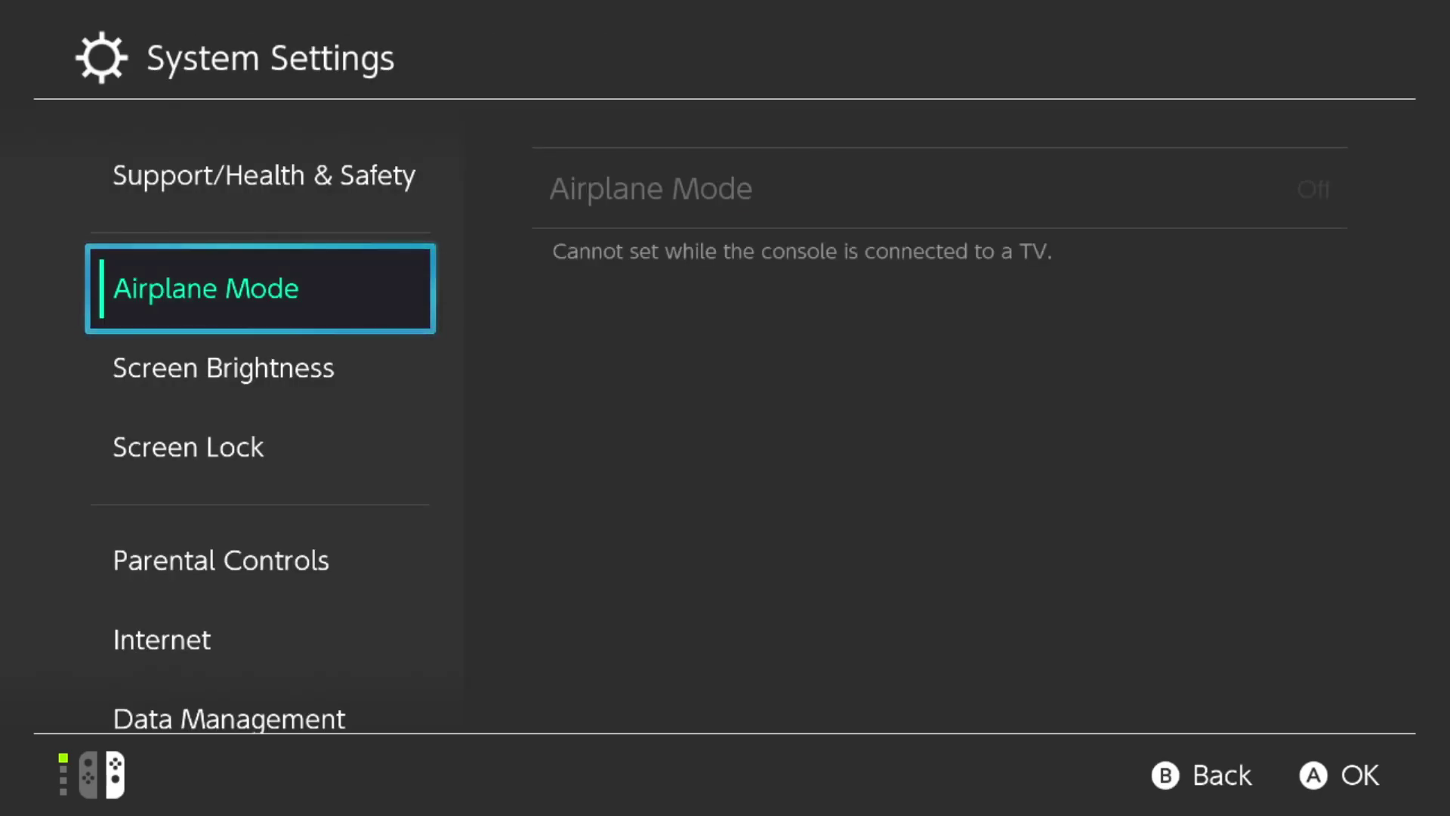
{"action": "key", "text": "Down"}
{"action": "key", "text": "Down"}
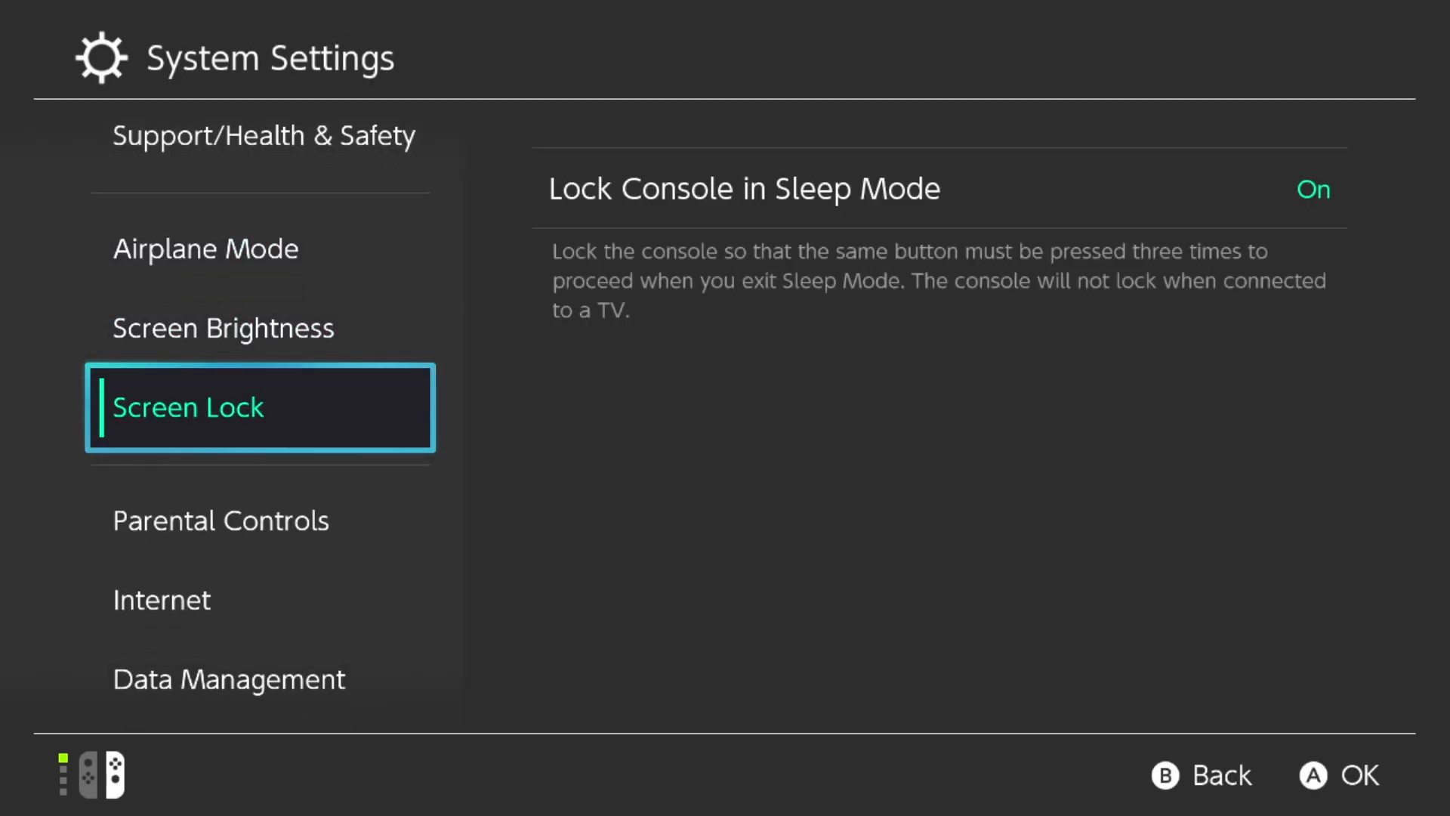
{"action": "key", "text": "Down"}
{"action": "key", "text": "Down"}
{"action": "key", "text": "Down"}
{"action": "key", "text": "Down"}
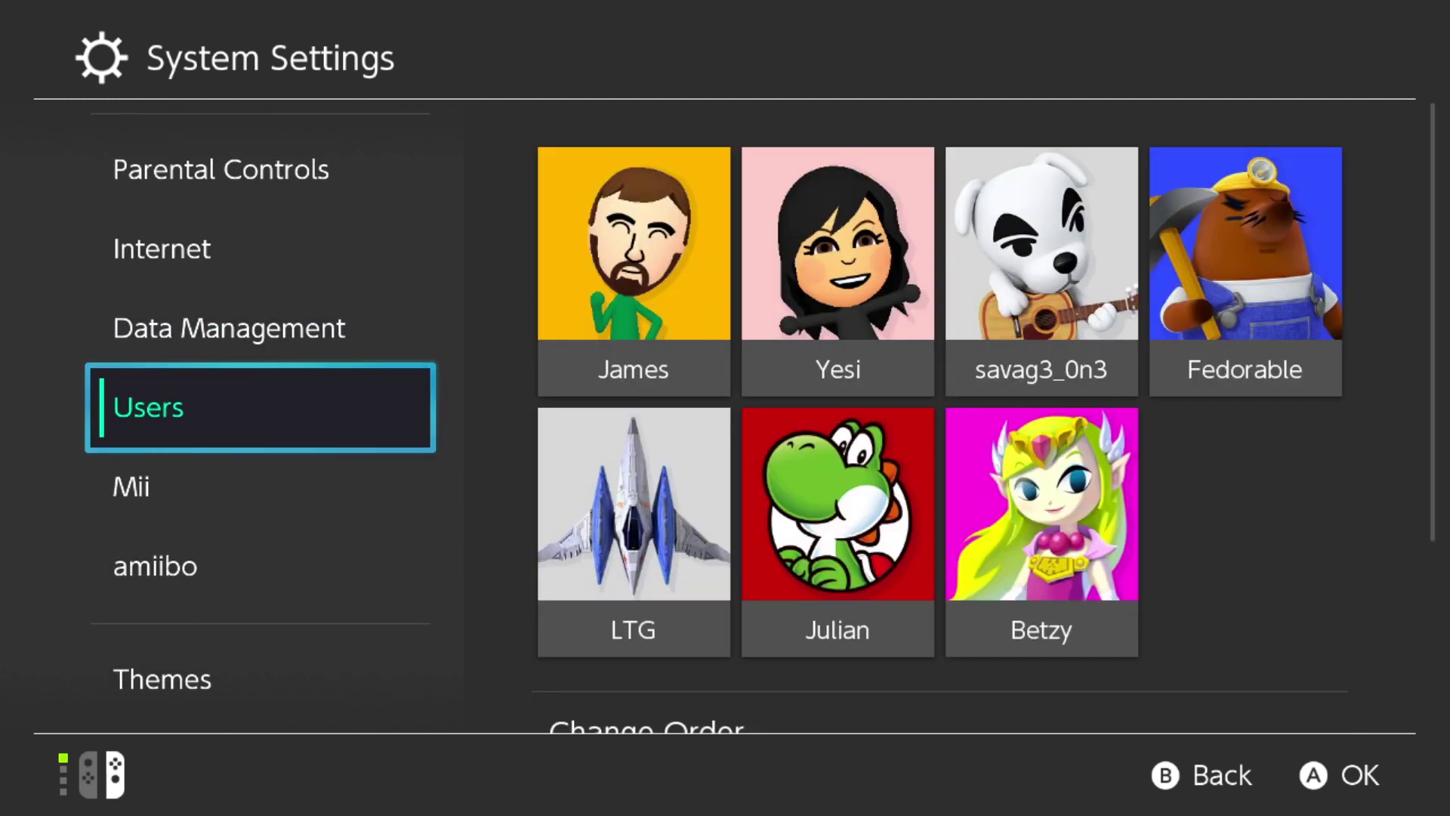
{"action": "key", "text": "Right"}
{"action": "key", "text": "Down"}
{"action": "key", "text": "Down"}
{"action": "key", "text": "Down"}
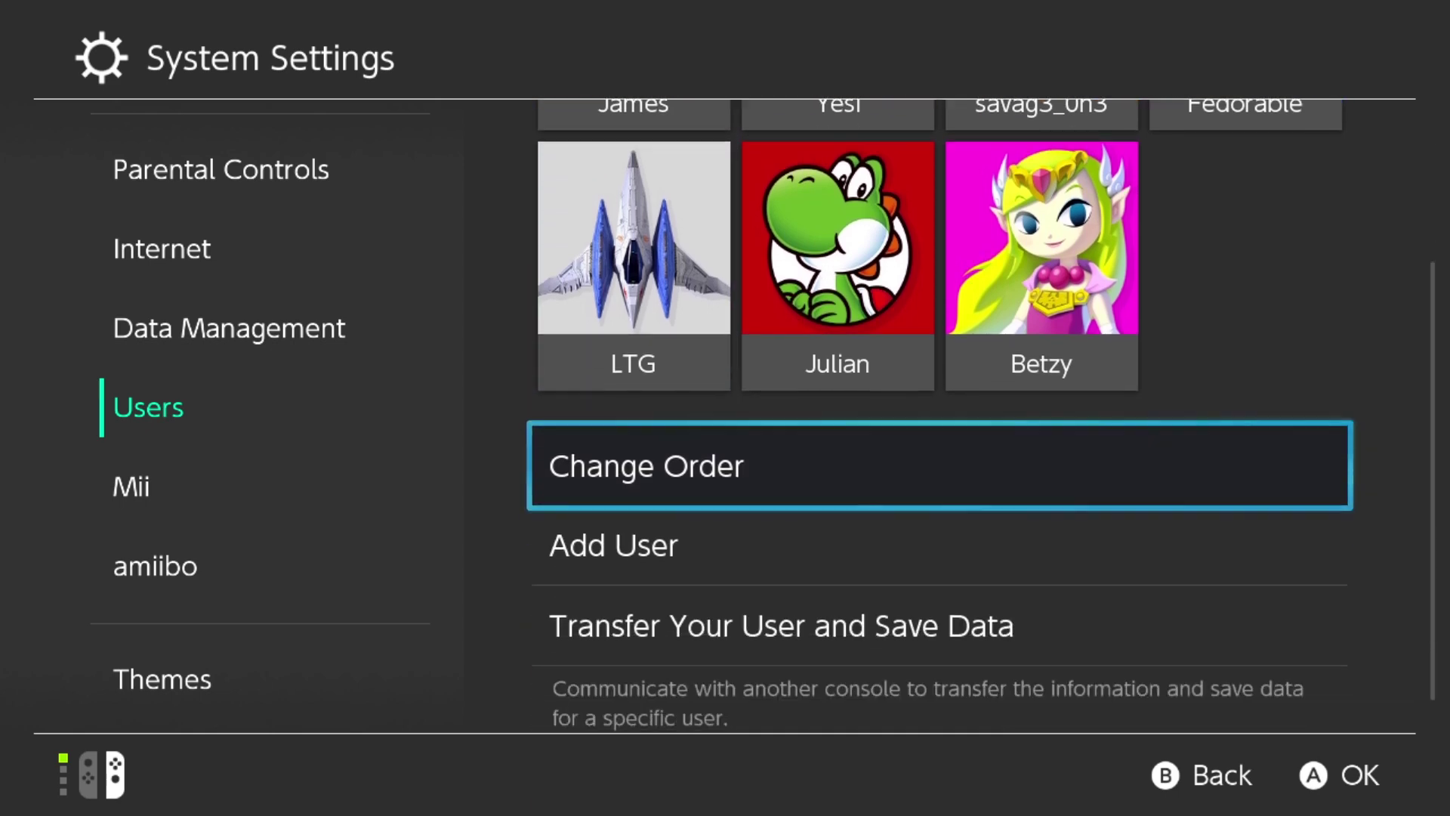
{"action": "key", "text": "Return"}
{"action": "key", "text": "Return"}
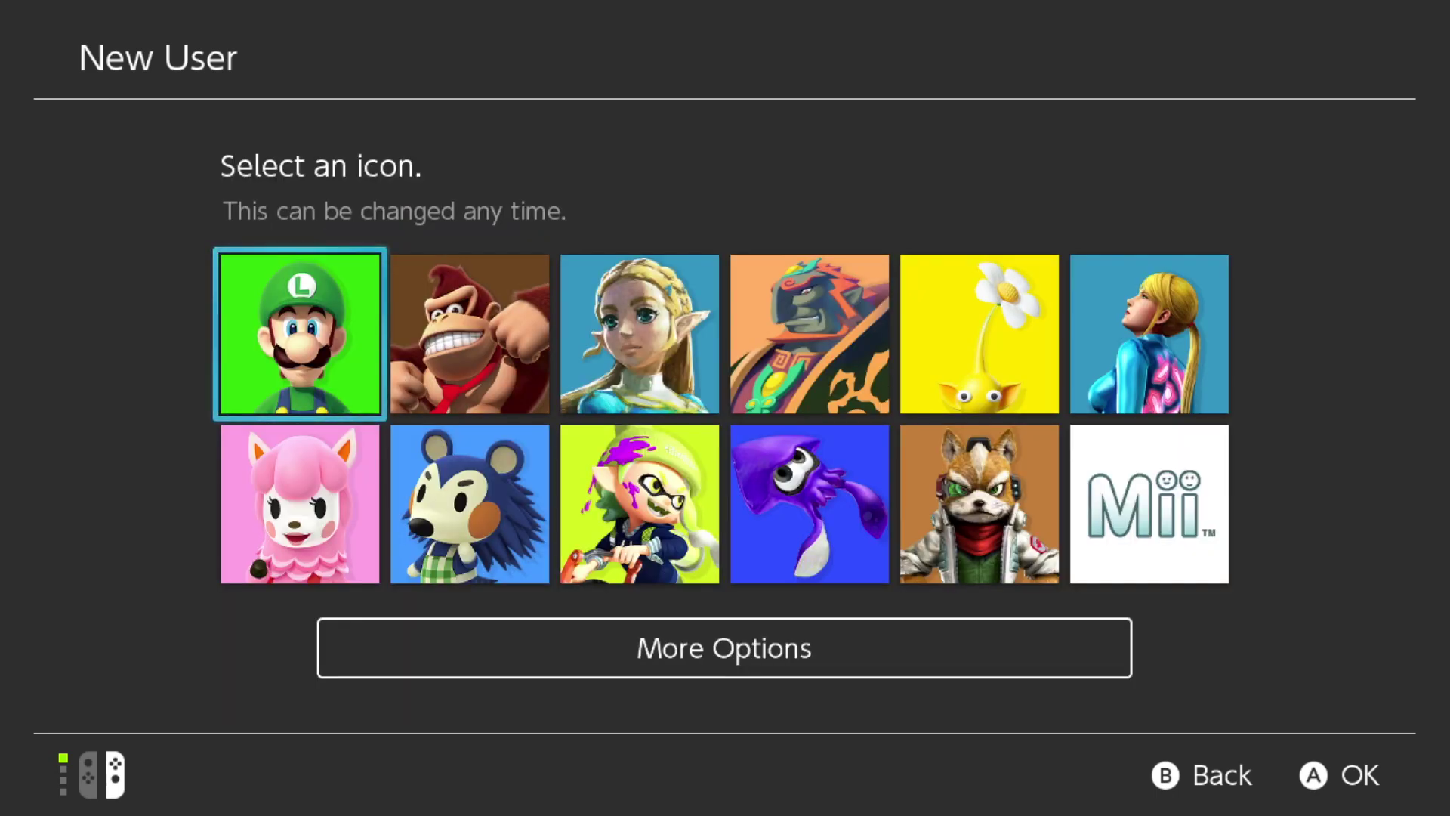
Give the new user the purple squid icon and nickname 'Japan', then confirm
{"action": "left_click", "coordinate": [809, 504]}
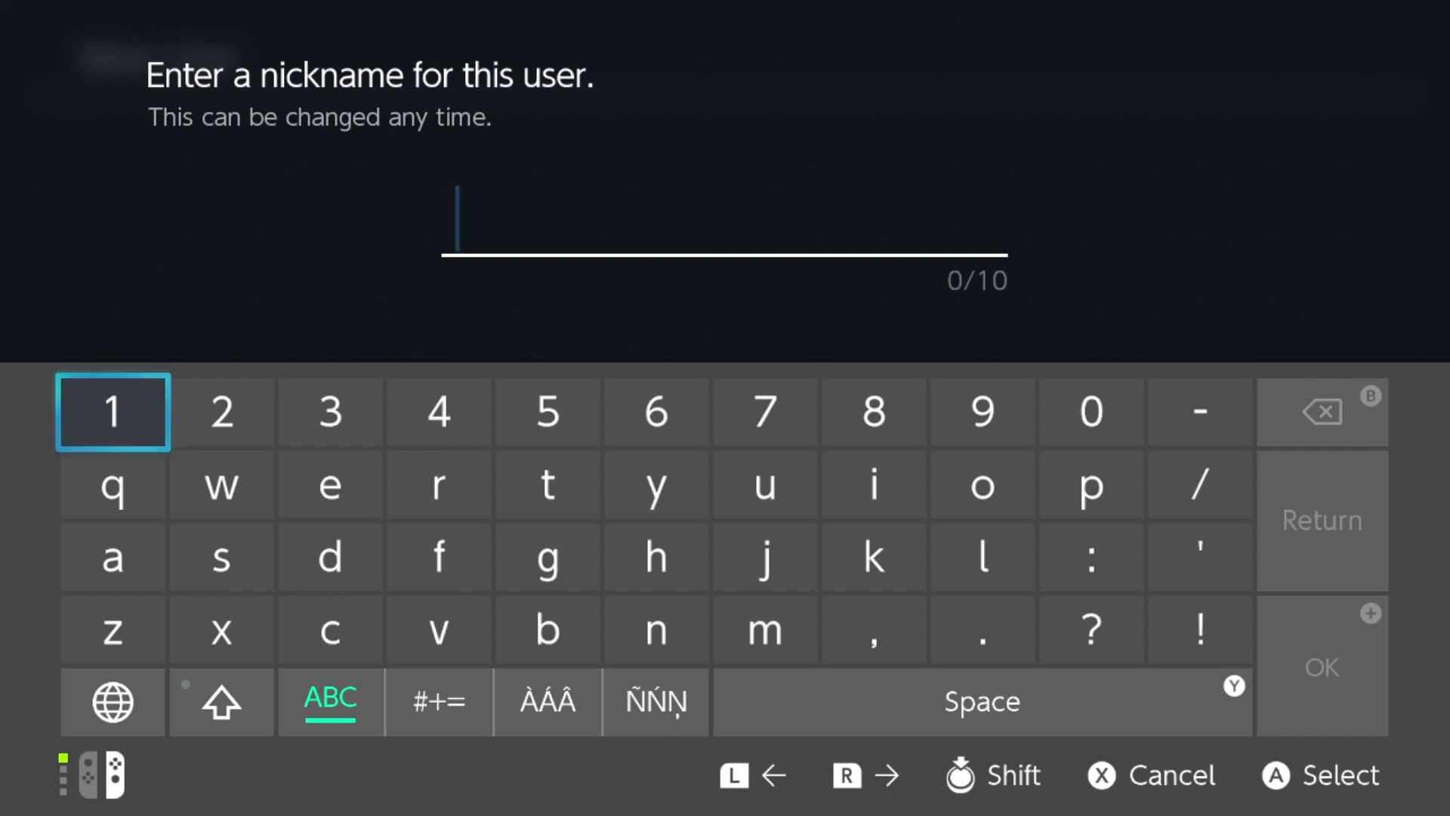
{"action": "type", "text": "Japan"}
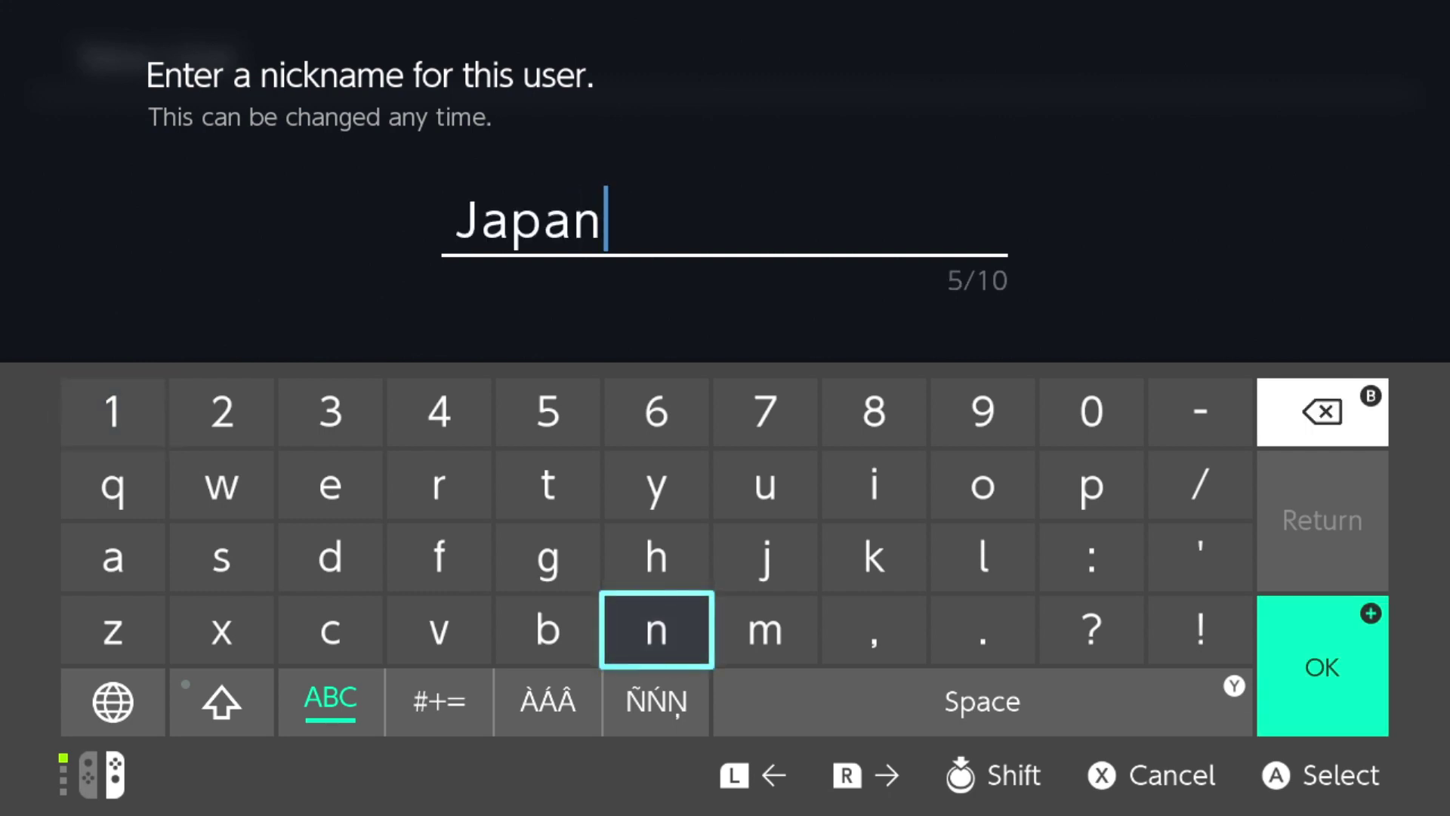
{"action": "key", "text": "Return"}
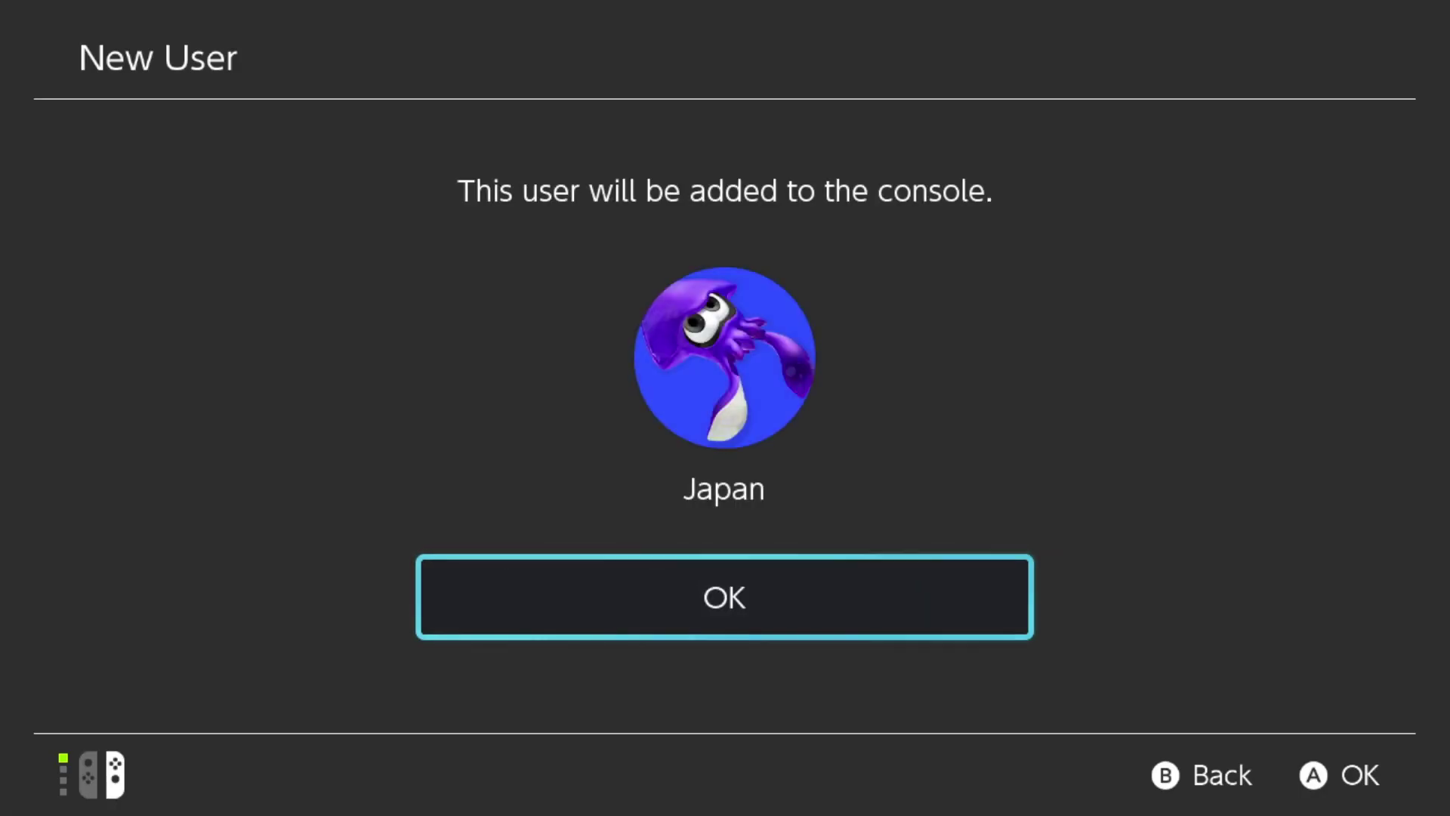
{"action": "key", "text": "Return"}
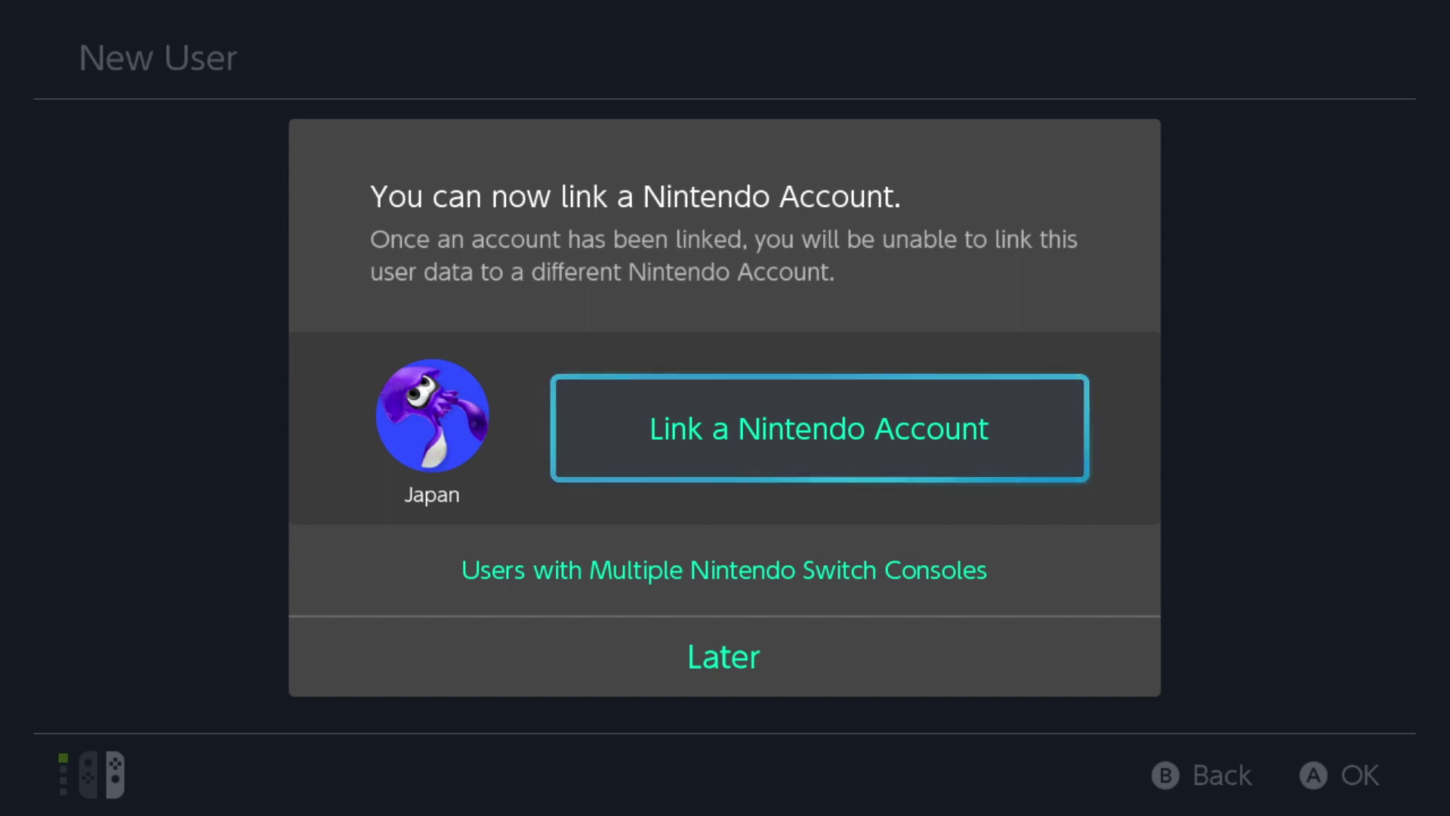
Begin linking a Nintendo Account via e-mail sign-in, then exit back to Users unlinked
{"action": "key", "text": "Return"}
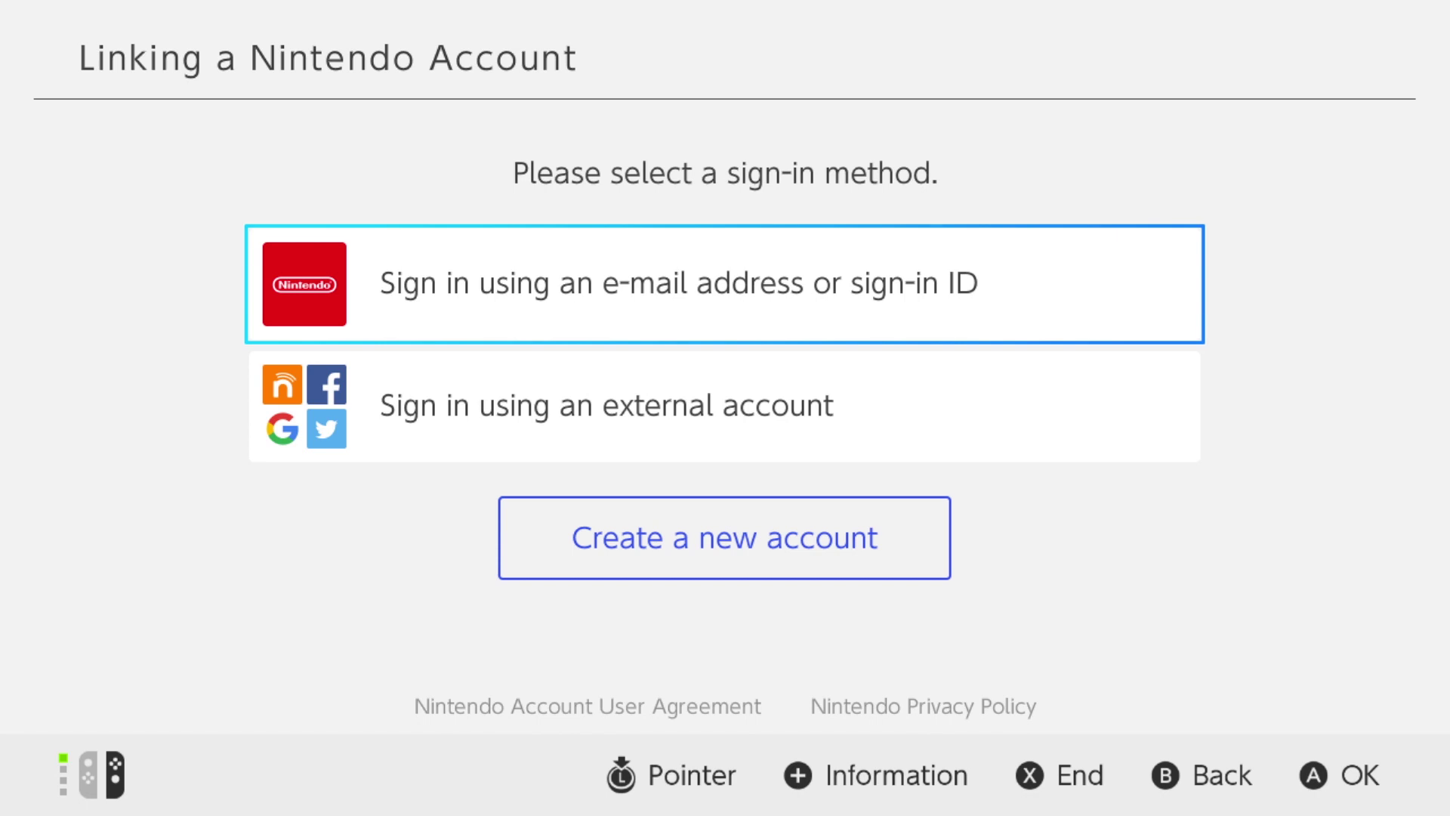
{"action": "key", "text": "Return"}
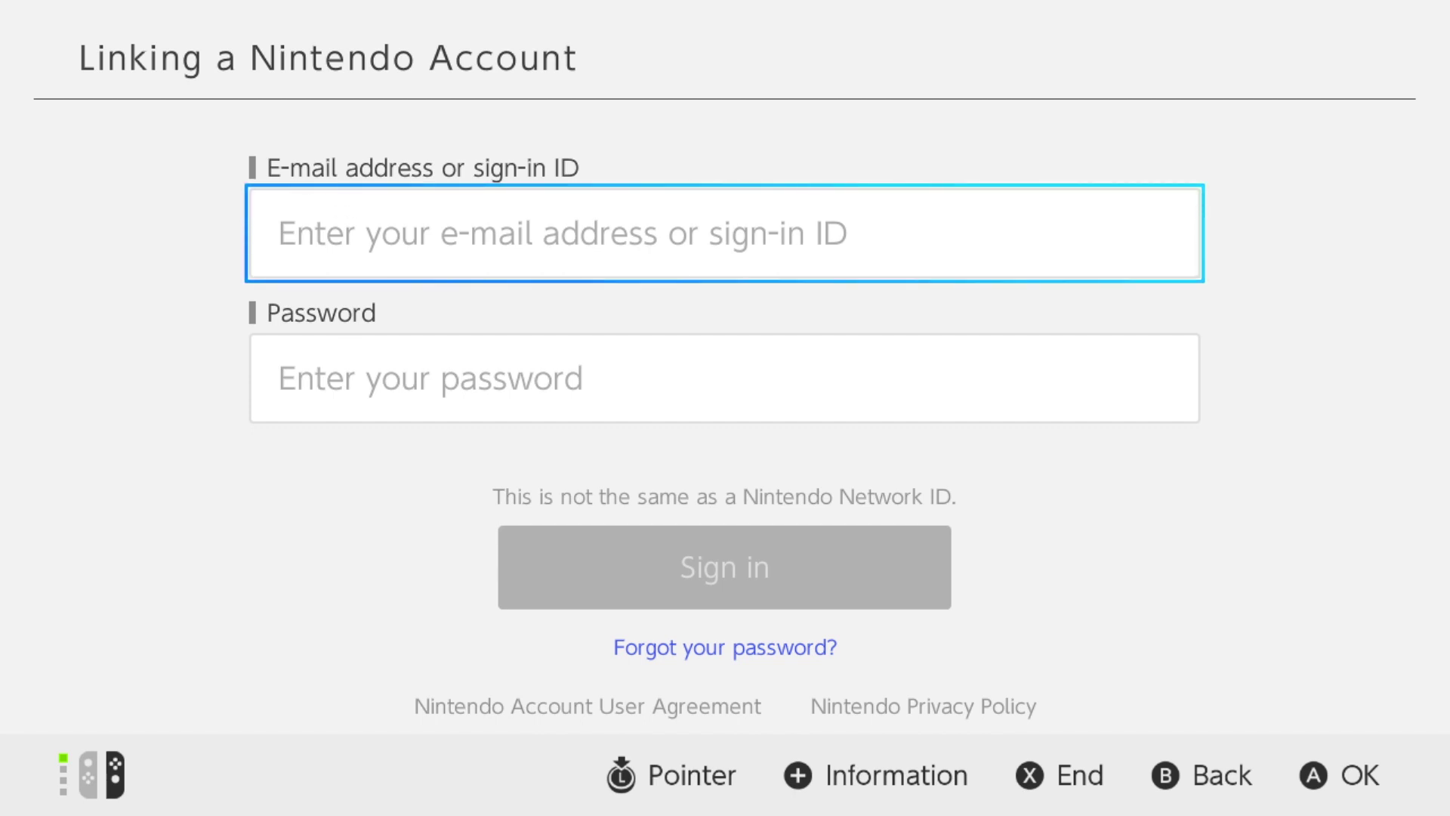
{"action": "key", "text": "Escape"}
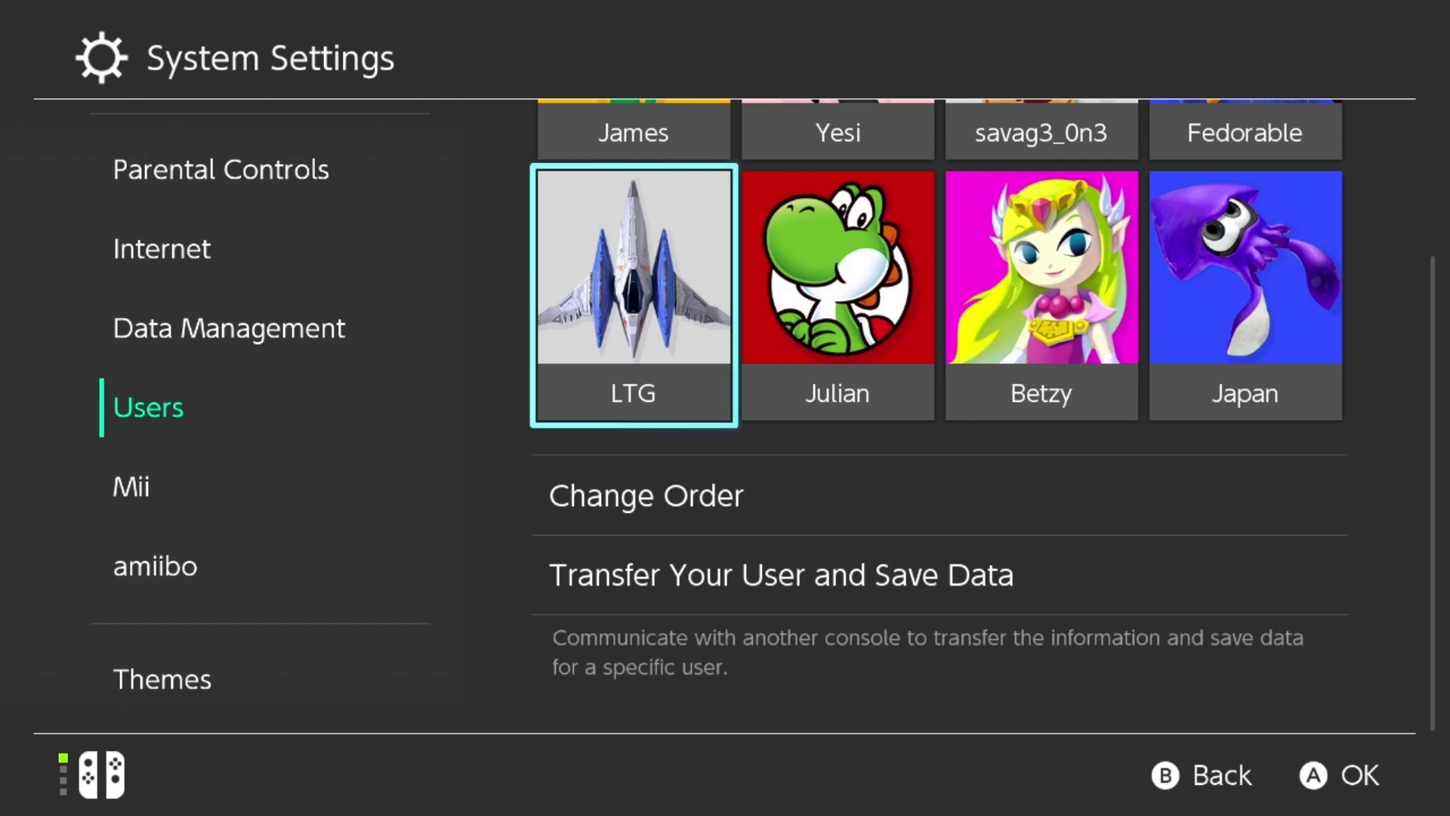
Exit System Settings to the HOME Menu and move to the Nintendo eShop icon
{"action": "key", "text": "Left"}
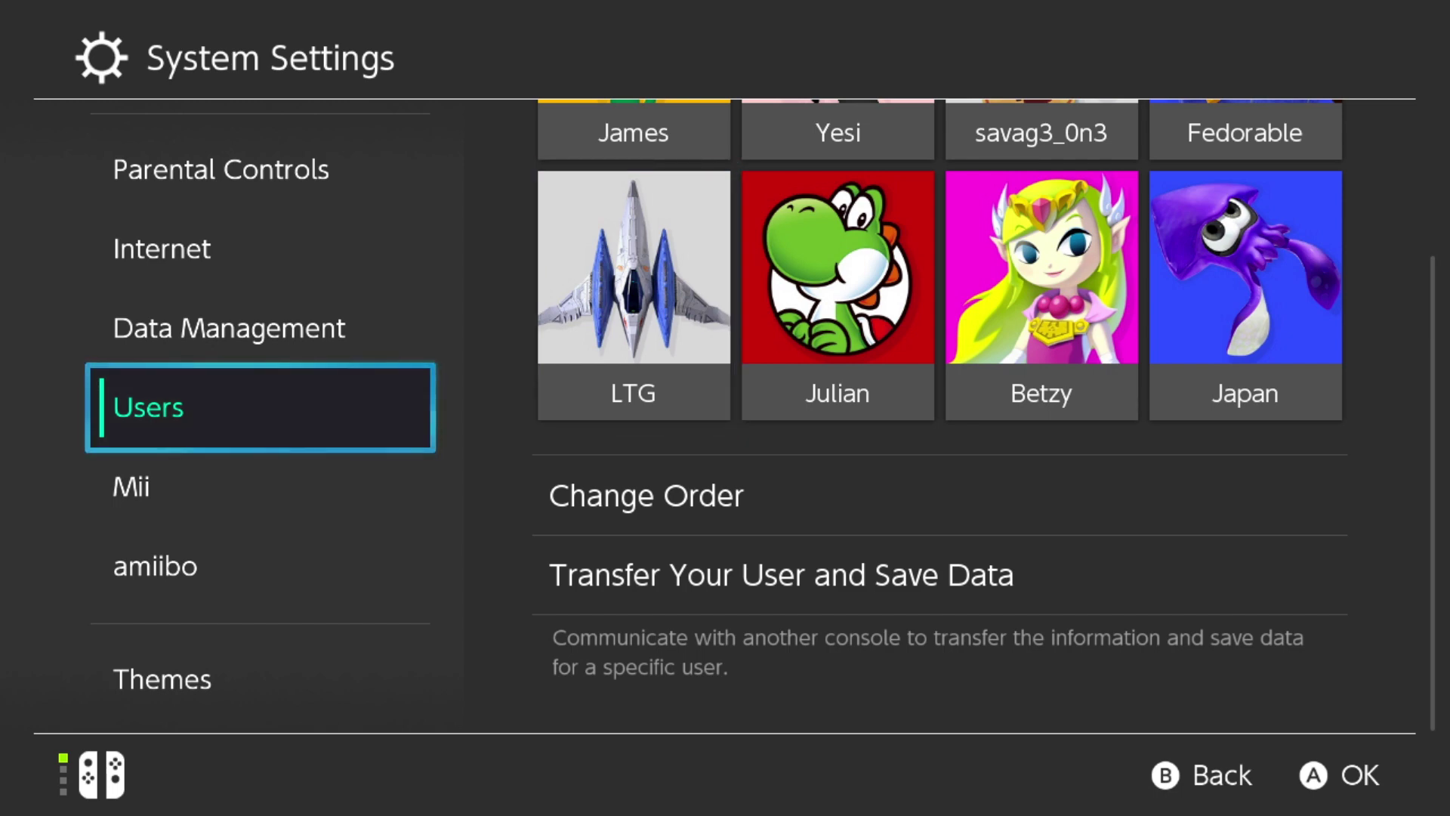
{"action": "key", "text": "Escape"}
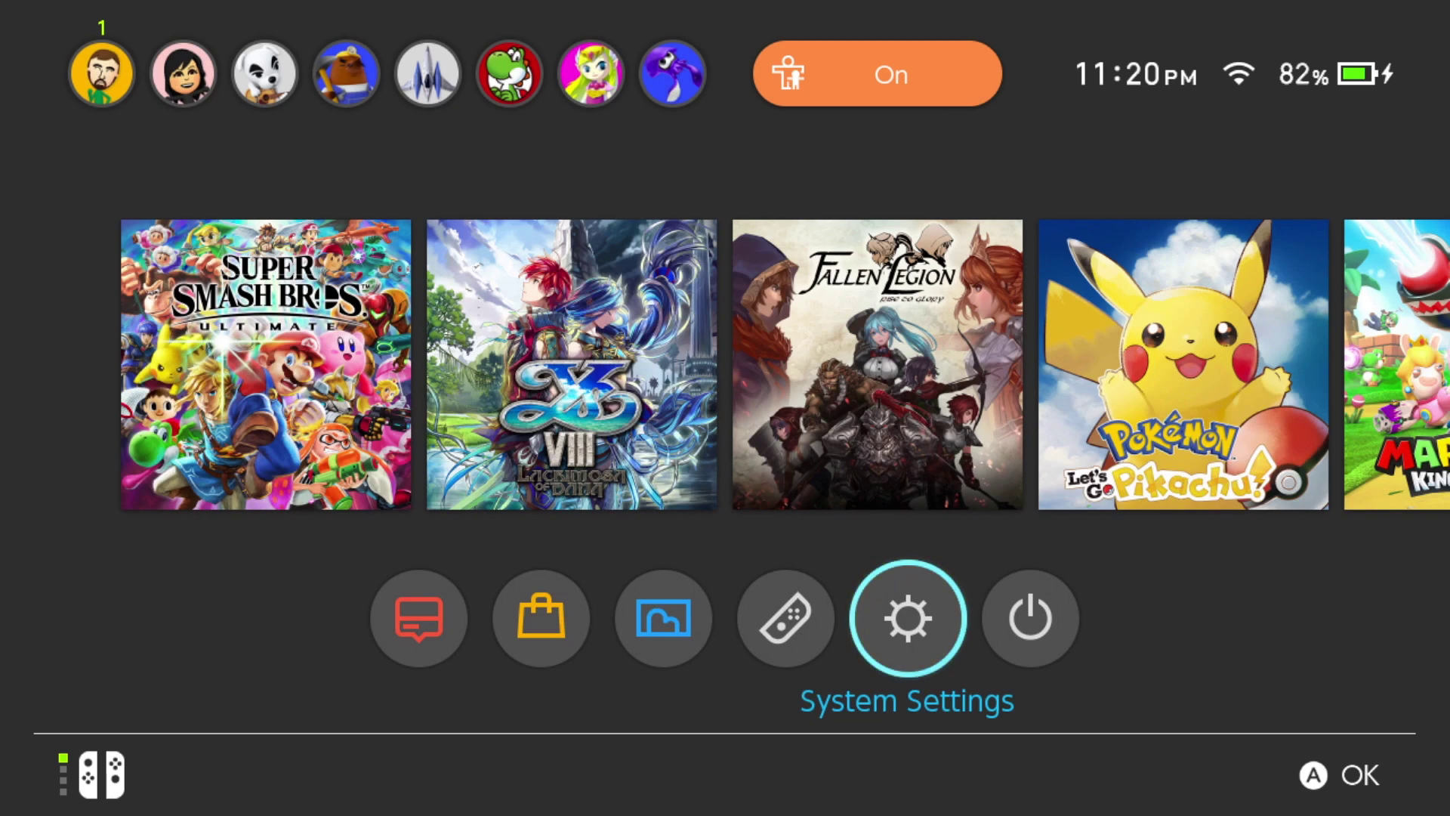
{"action": "key", "text": "Left"}
{"action": "key", "text": "Left"}
{"action": "key", "text": "Left"}
{"action": "key", "text": "Left"}
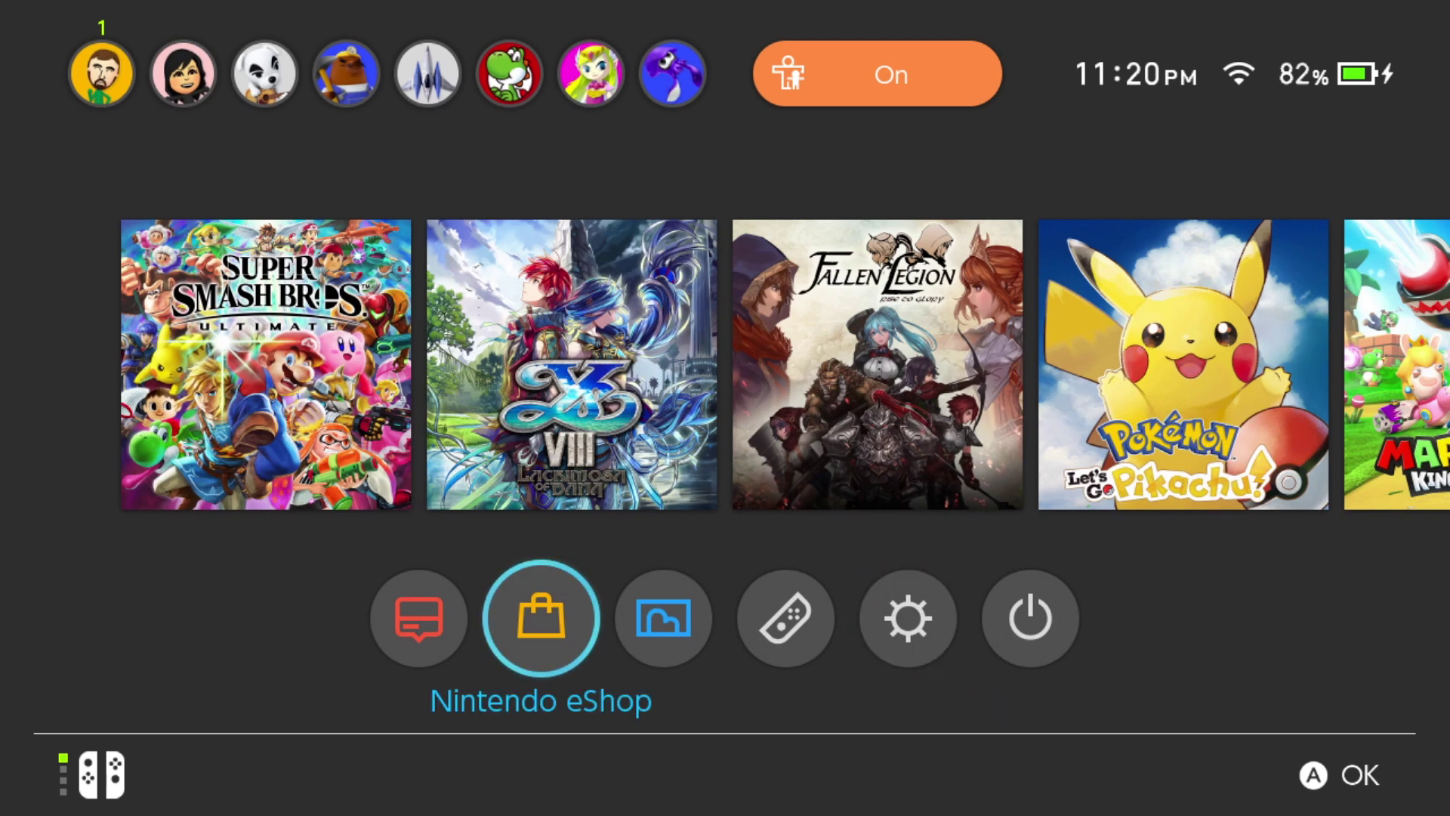
Launch Nintendo eShop as the Yoshi-icon user to open the Japanese store
{"action": "key", "text": "Return"}
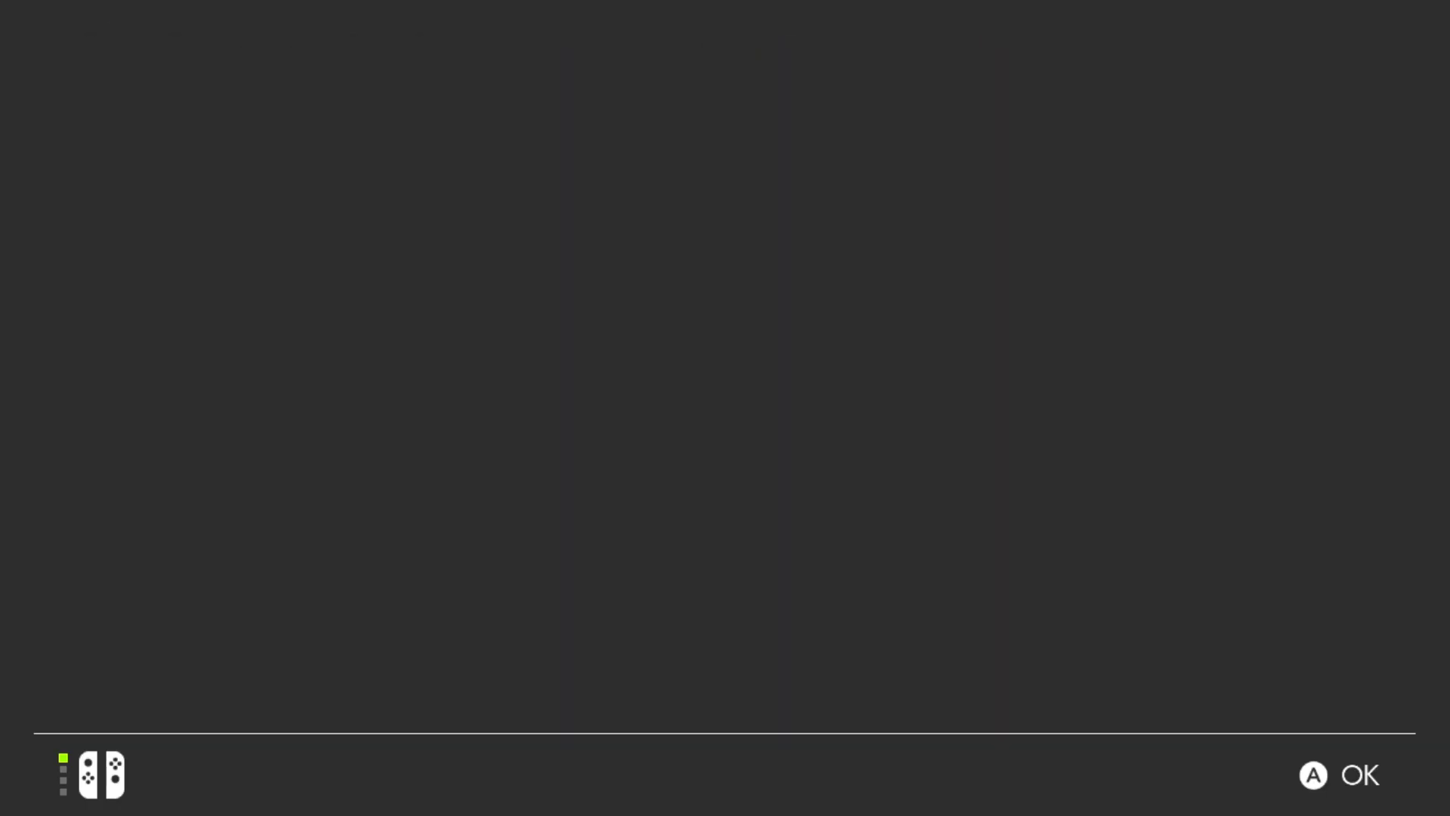
{"action": "key", "text": "Right"}
{"action": "key", "text": "Right"}
{"action": "key", "text": "Right"}
{"action": "key", "text": "Right"}
{"action": "key", "text": "Right"}
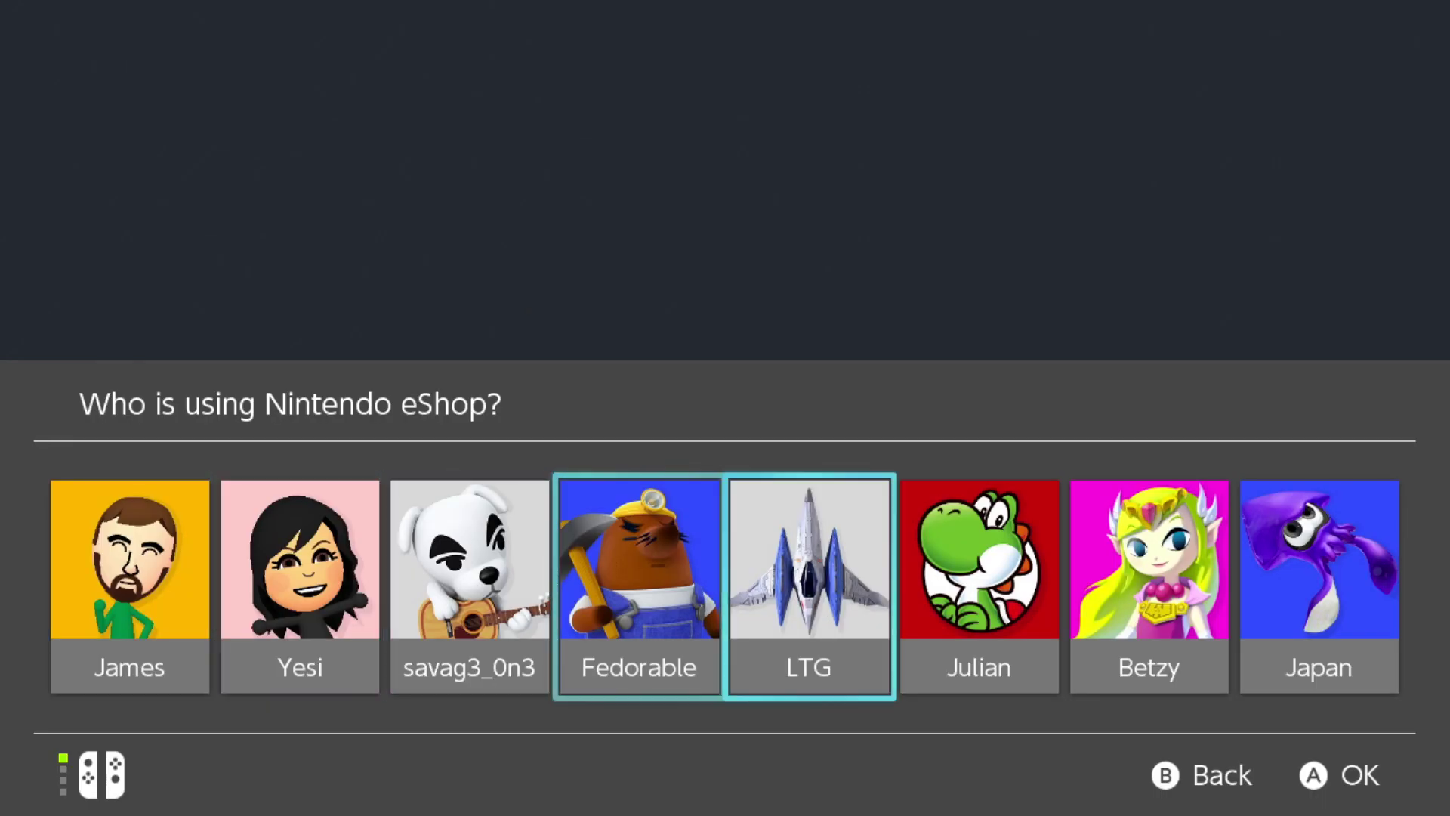
{"action": "key", "text": "Return"}
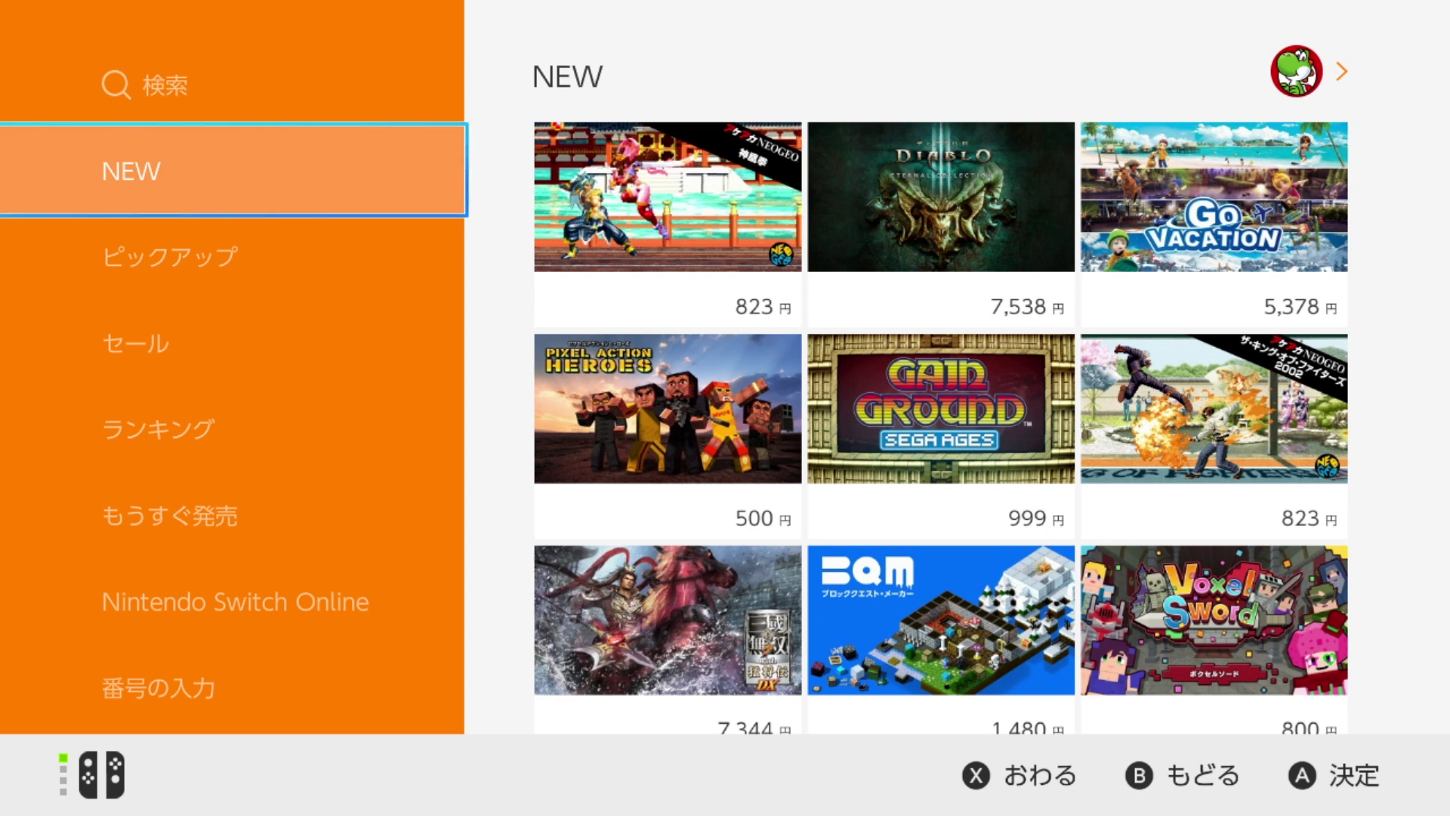
Search the eShop for titles with the 体験版あり (has demo) filter
{"action": "left_click", "coordinate": [226, 84]}
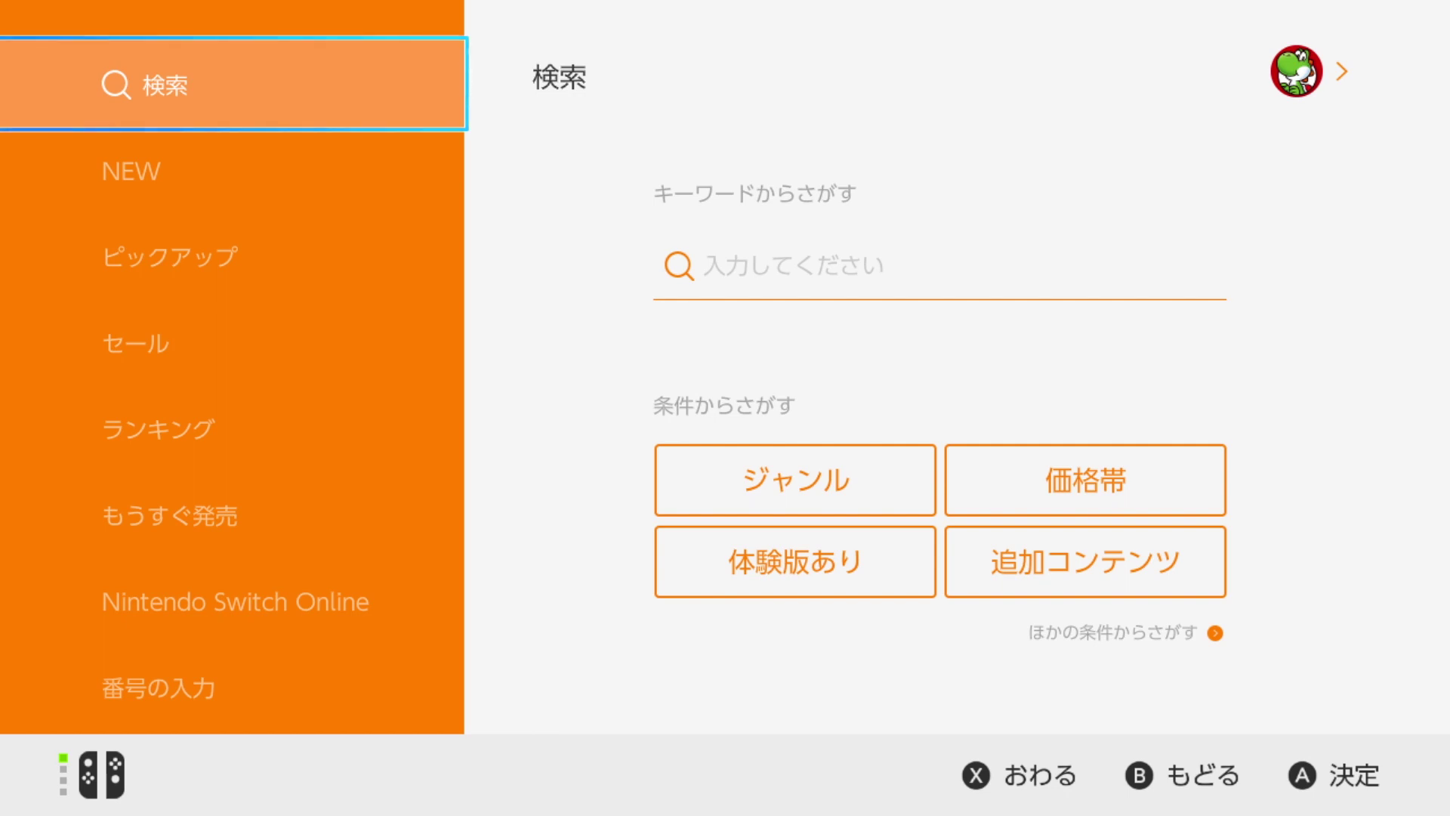
{"action": "left_click", "coordinate": [786, 265]}
{"action": "left_click", "coordinate": [626, 480]}
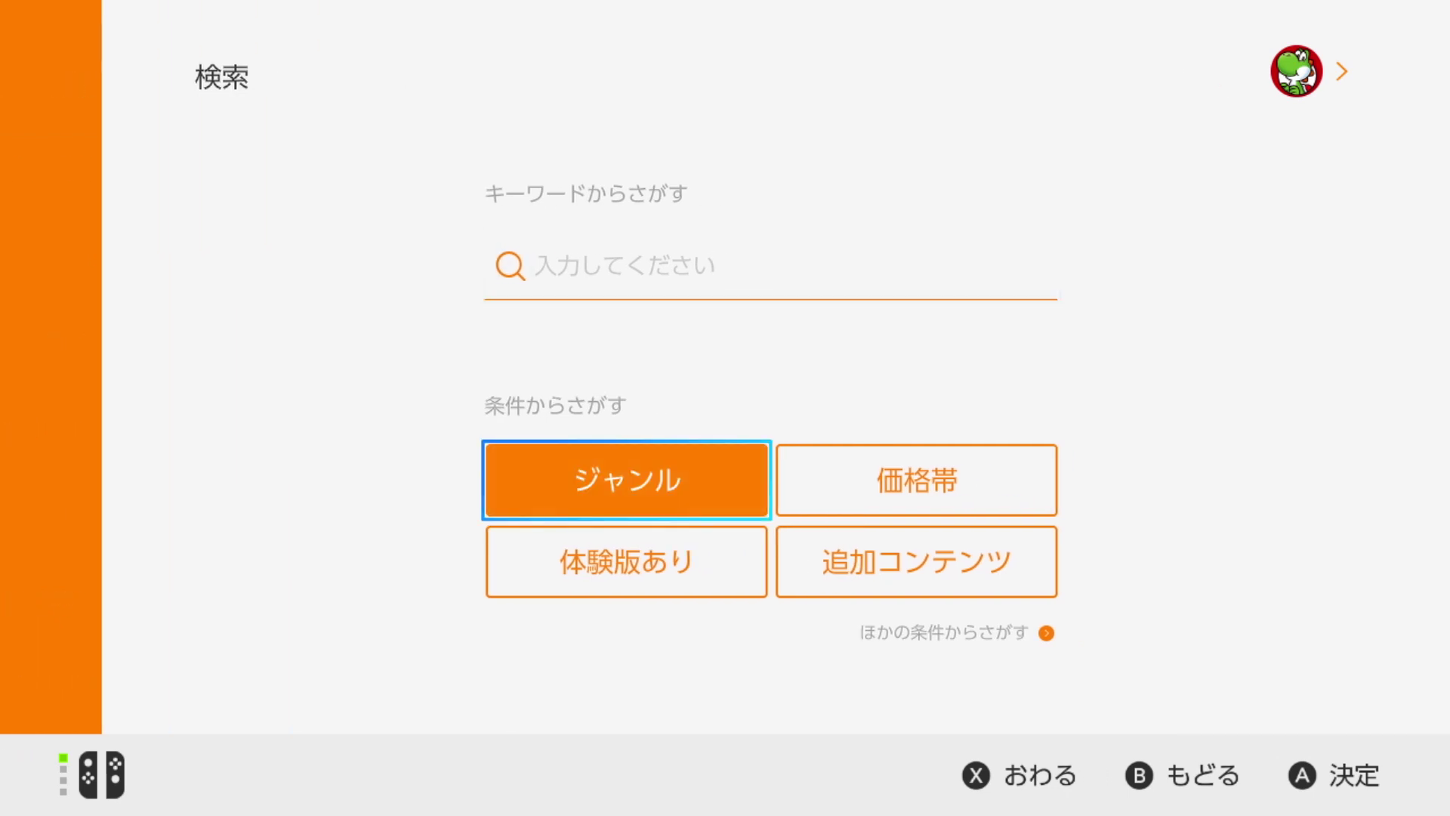
{"action": "left_click", "coordinate": [626, 561]}
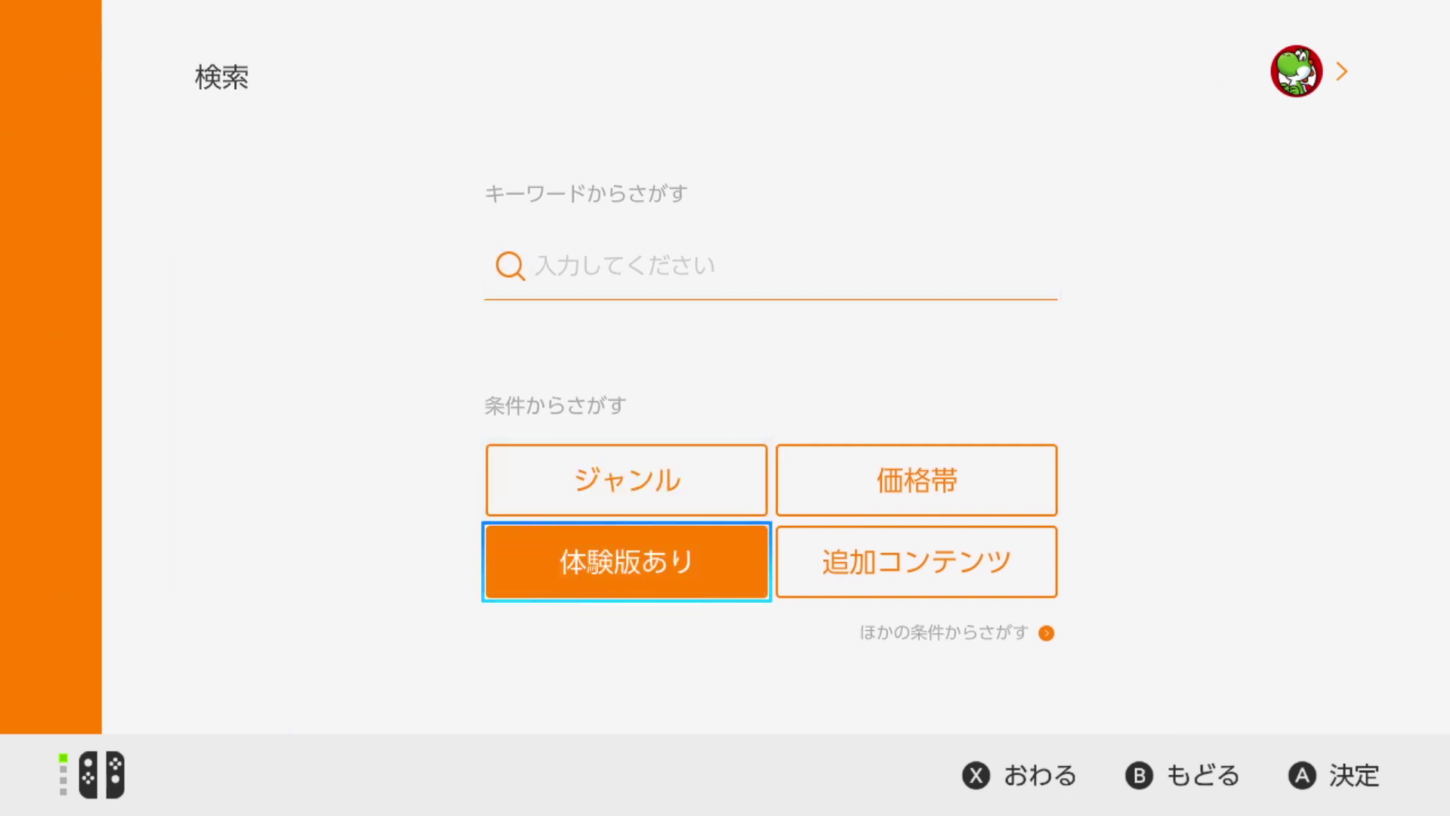
{"action": "key", "text": "Return"}
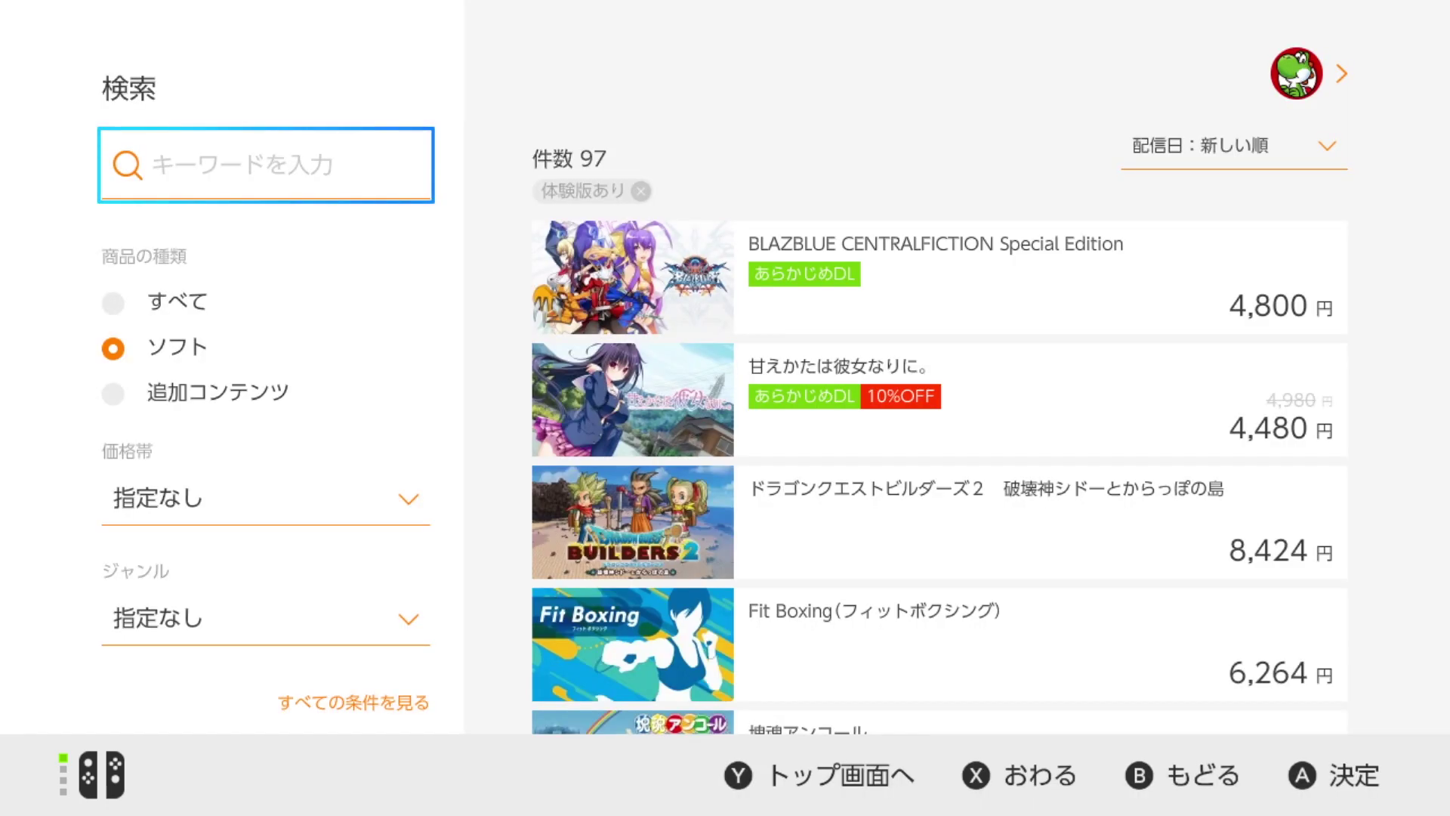
View BLAZBLUE CENTRALFICTION Special Edition's screenshots, then return to the Nintendo Switch Online menu
{"action": "key", "text": "y"}
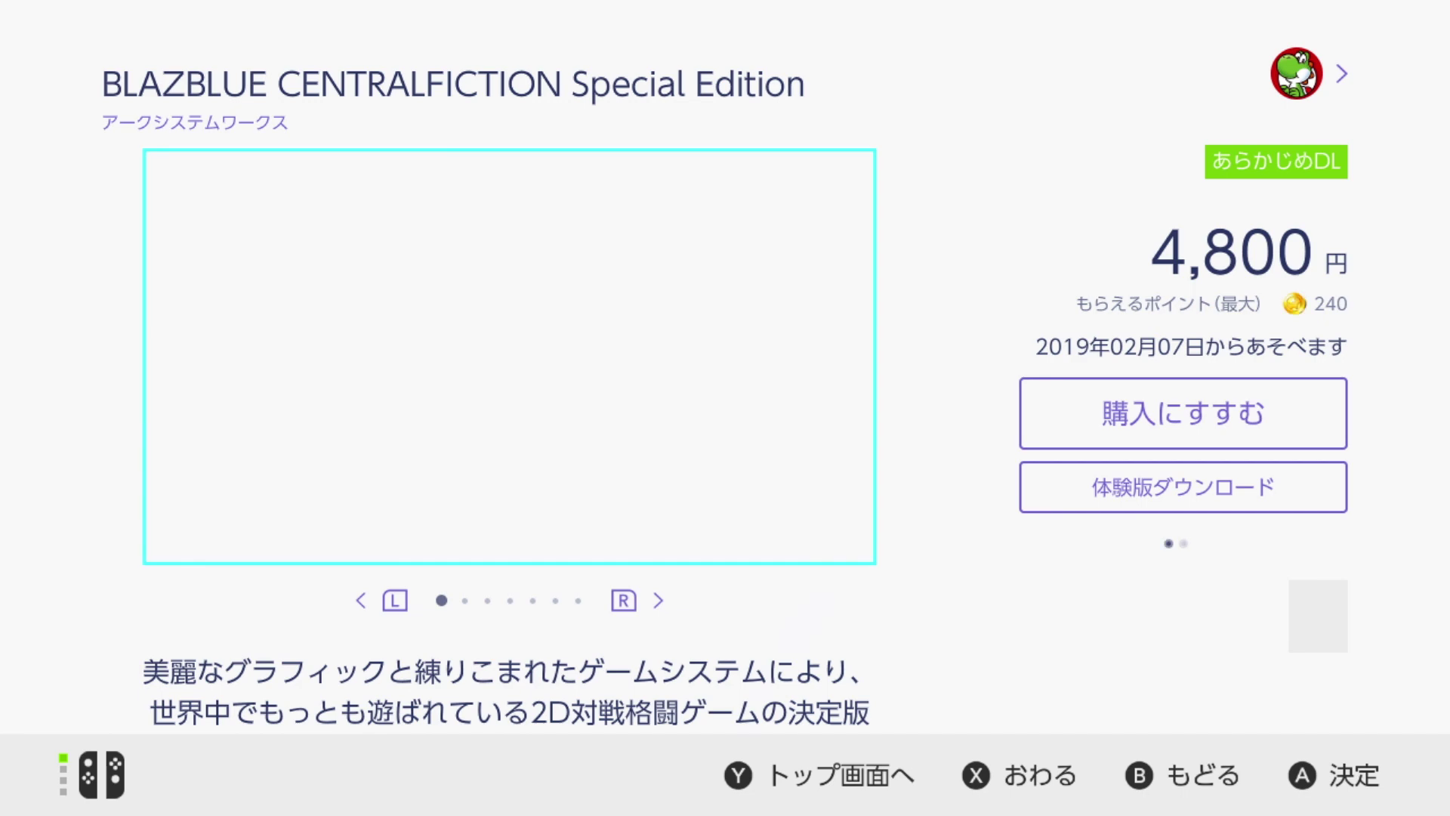
{"action": "key", "text": "Right"}
{"action": "key", "text": "r"}
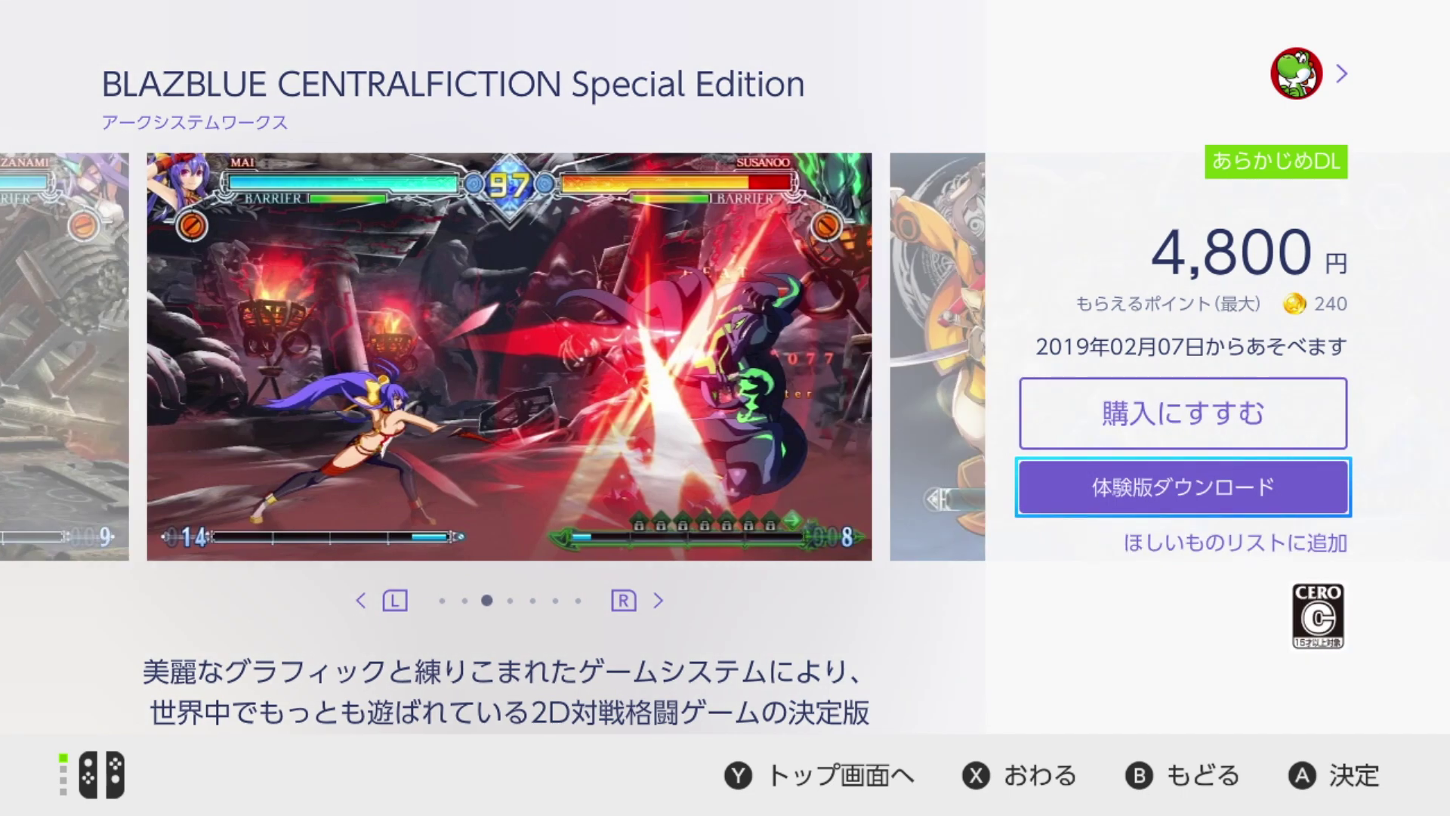
{"action": "key", "text": "b"}
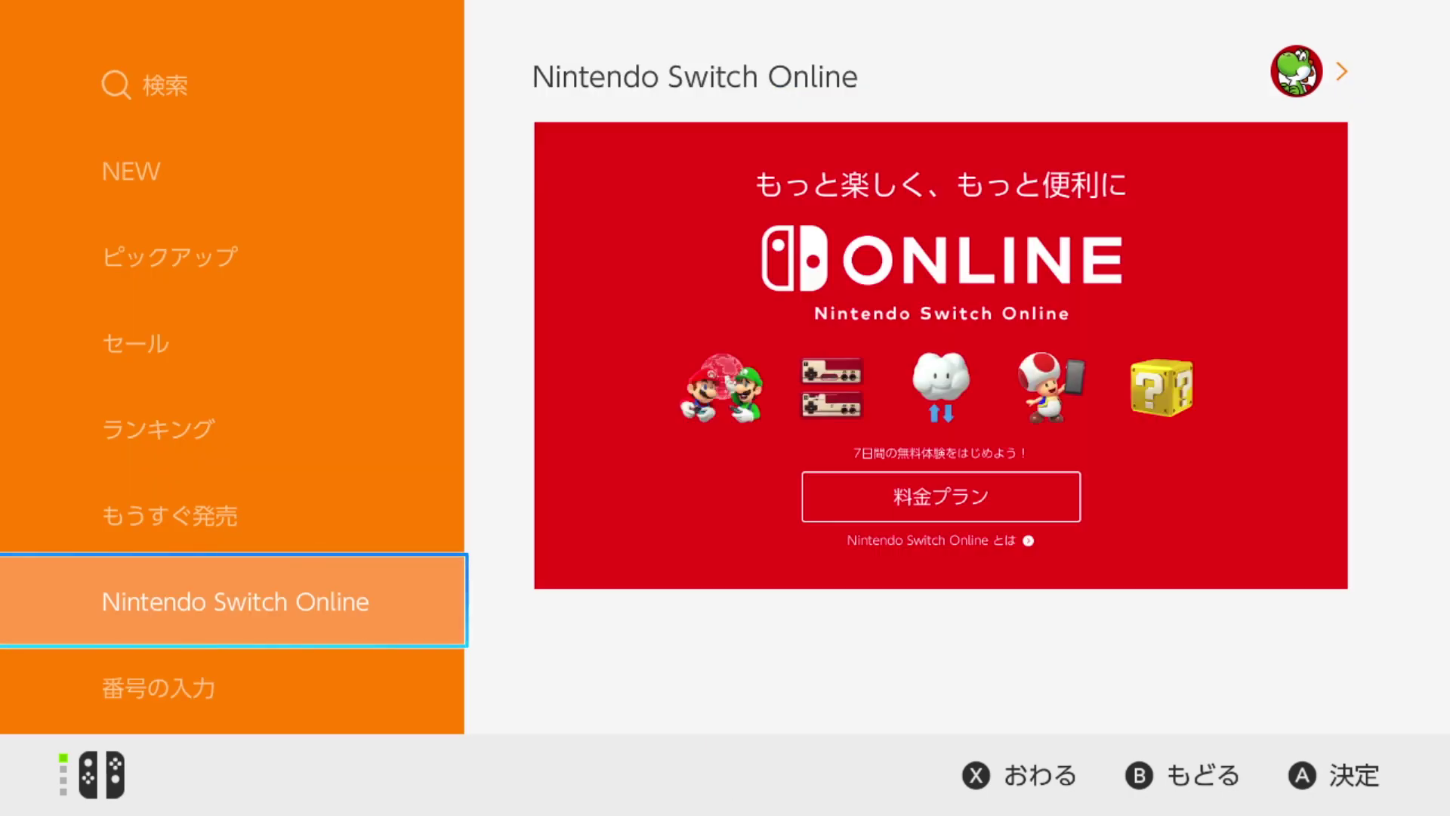
Open the すみっコぐらし すみっコパークへようこそ game page from the eShop menu
{"action": "key", "text": "Right"}
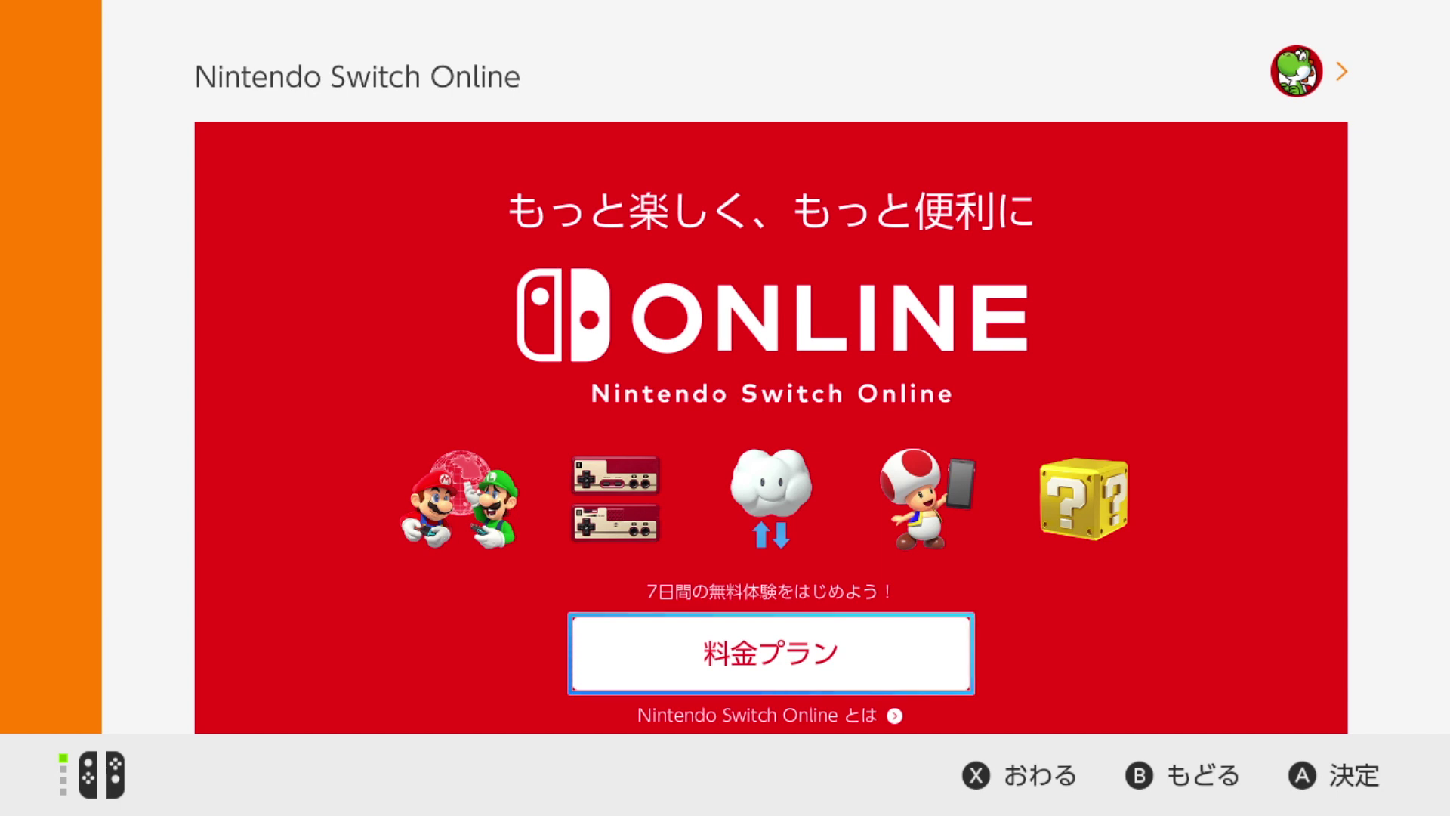
{"action": "key", "text": "Left"}
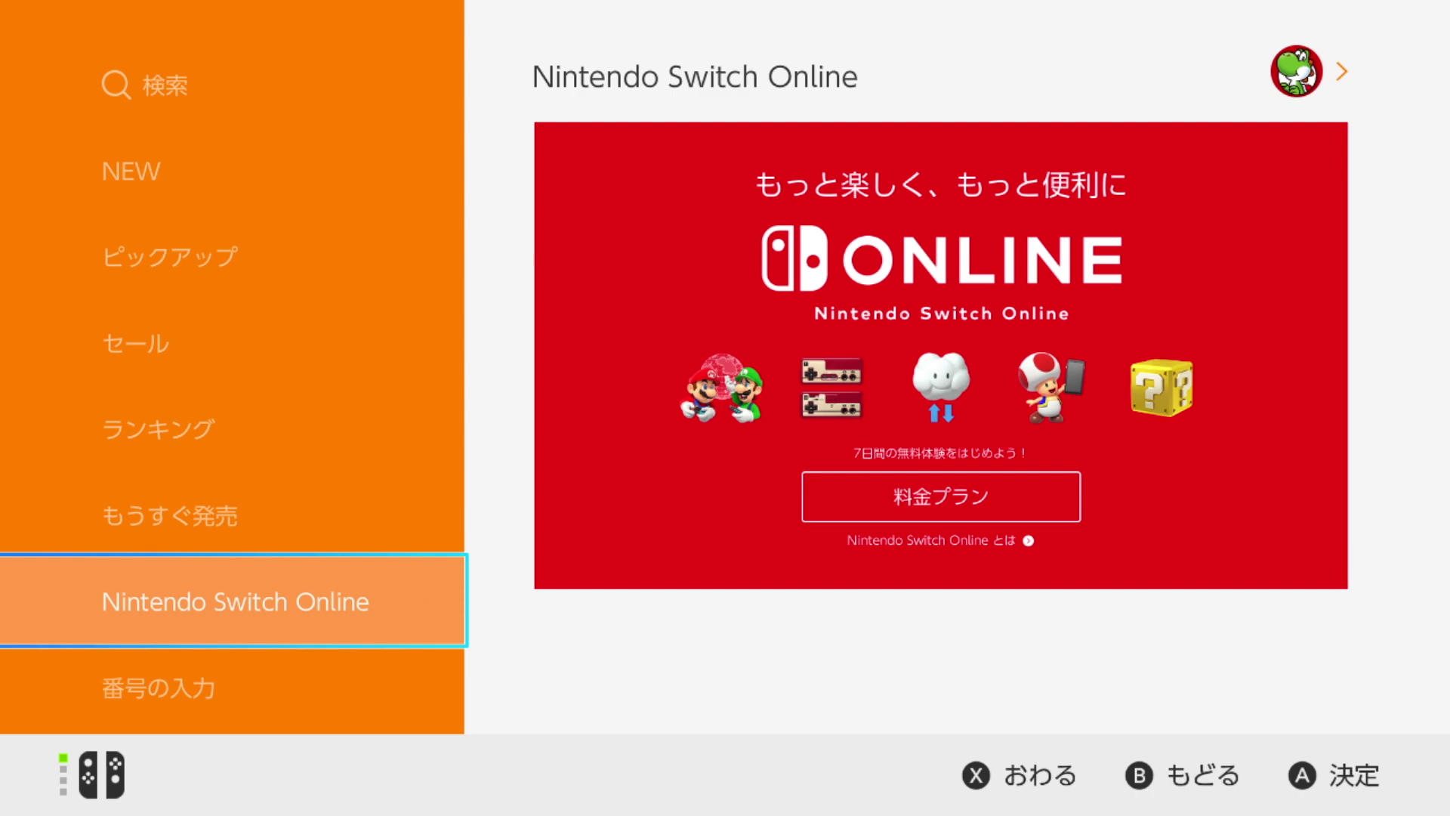
{"action": "key", "text": "Up"}
{"action": "key", "text": "Return"}
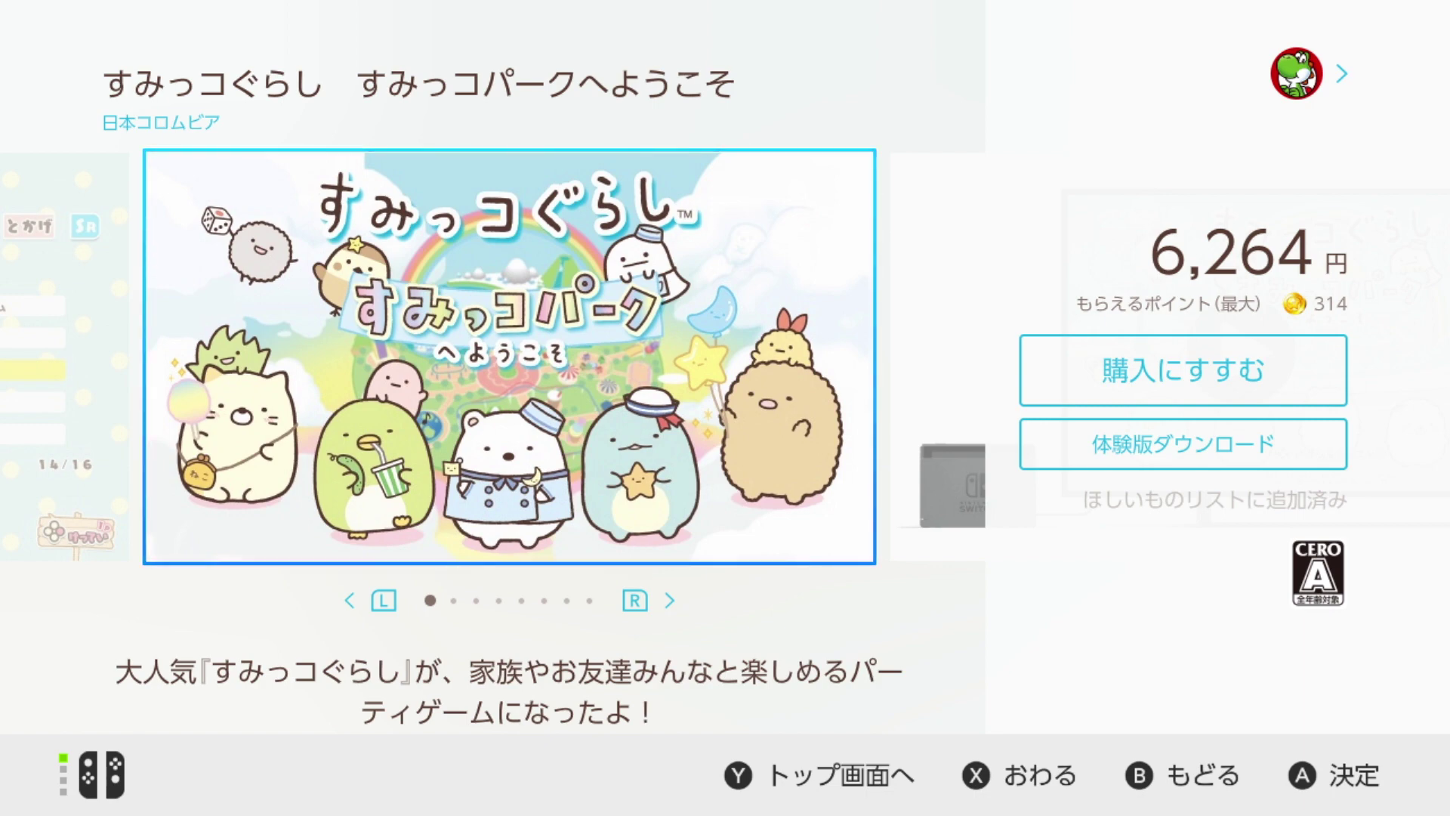
Page through its screenshots and start the 体験版ダウンロード demo download
{"action": "key", "text": "Right"}
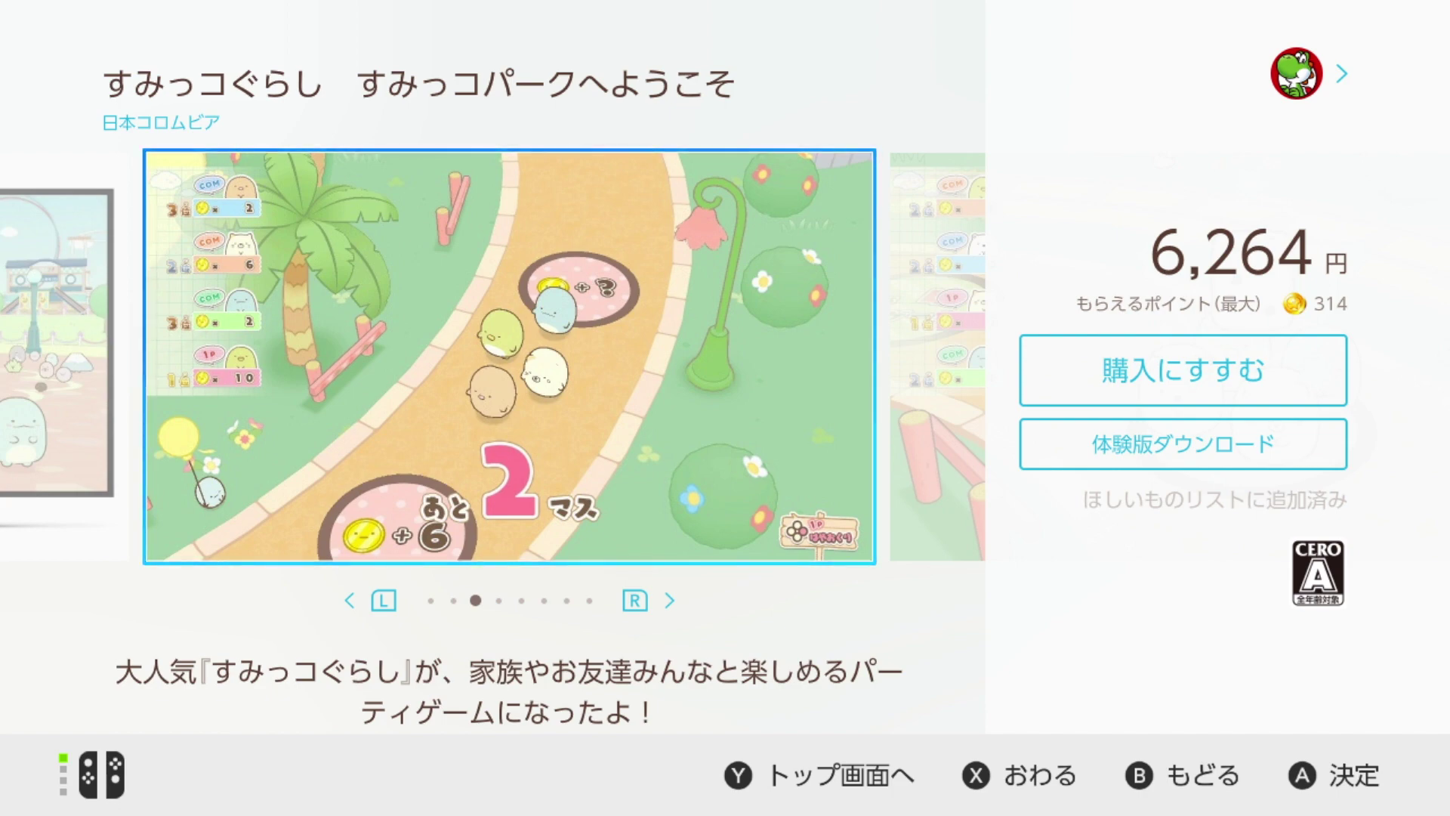
{"action": "key", "text": "Right"}
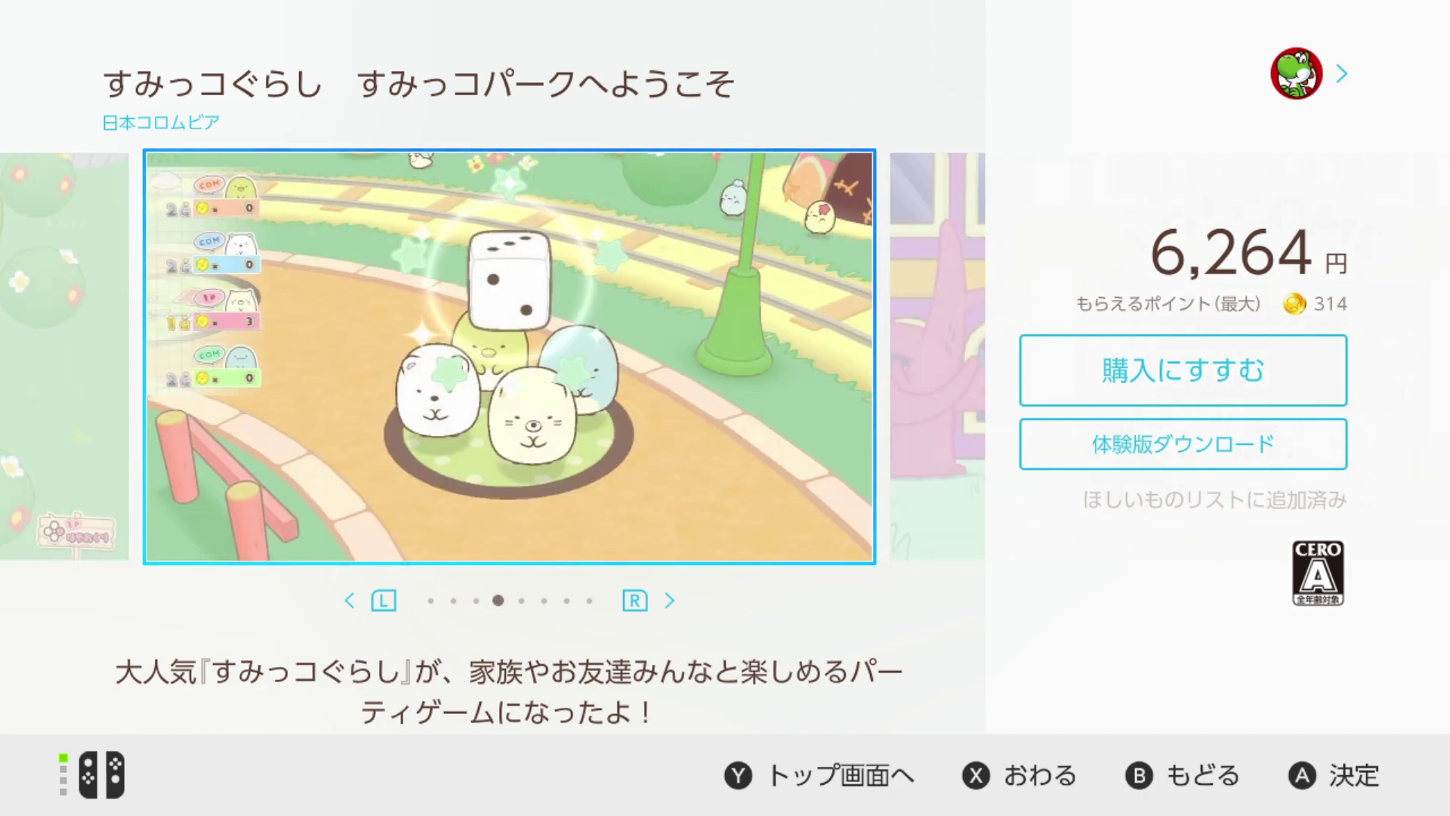
{"action": "key", "text": "Right"}
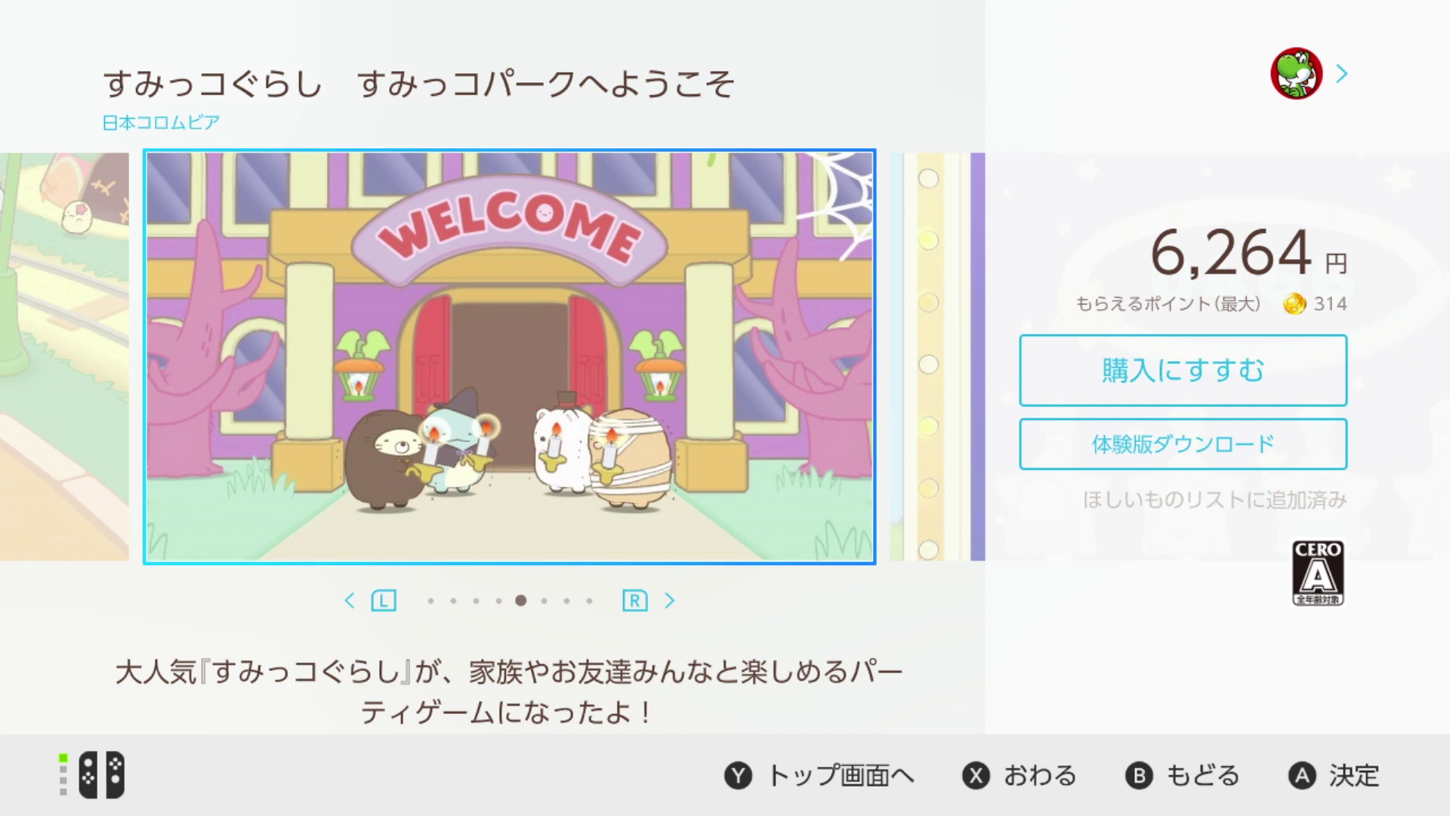
{"action": "key", "text": "Right"}
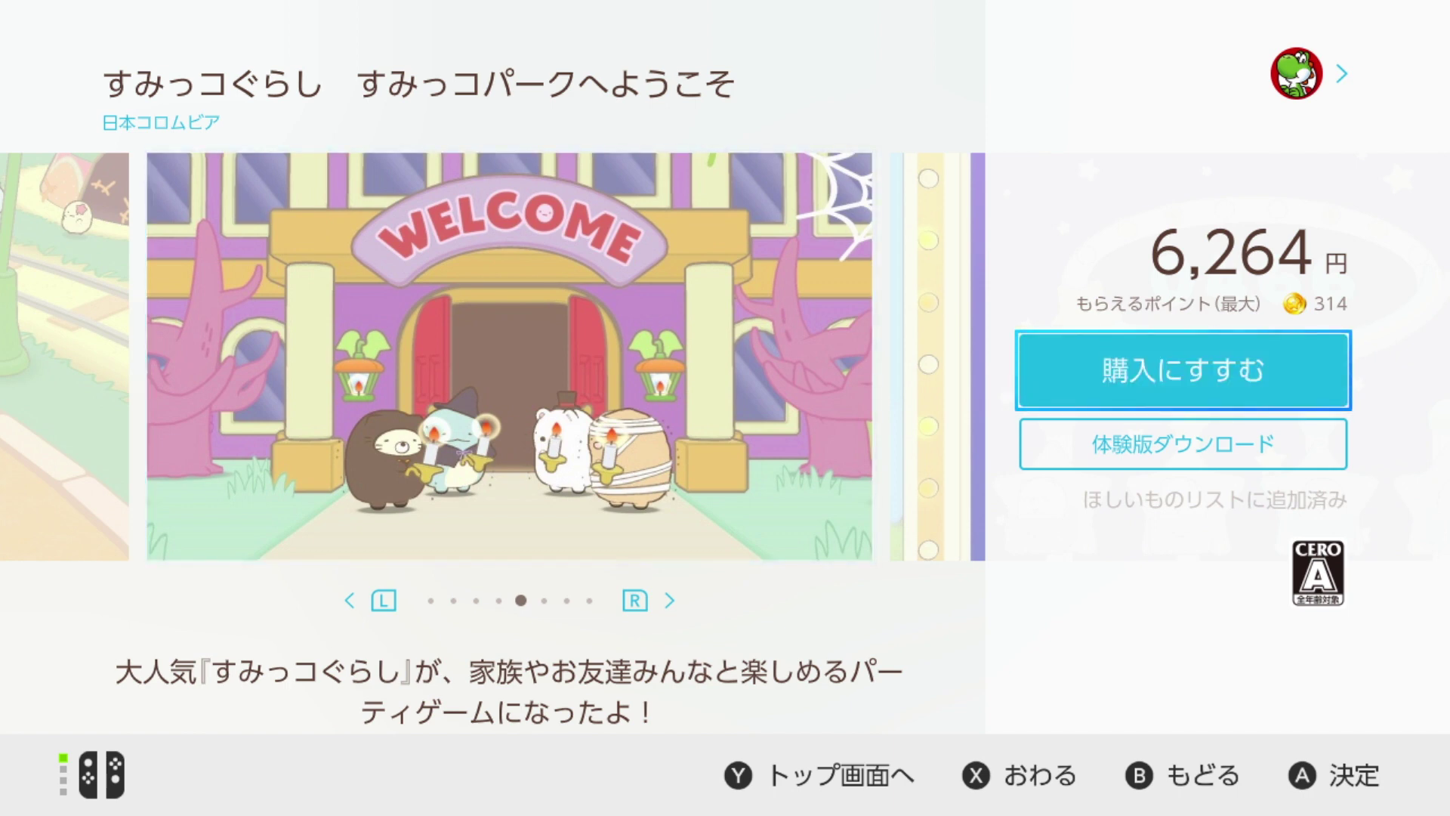
{"action": "key", "text": "Down"}
{"action": "key", "text": "r"}
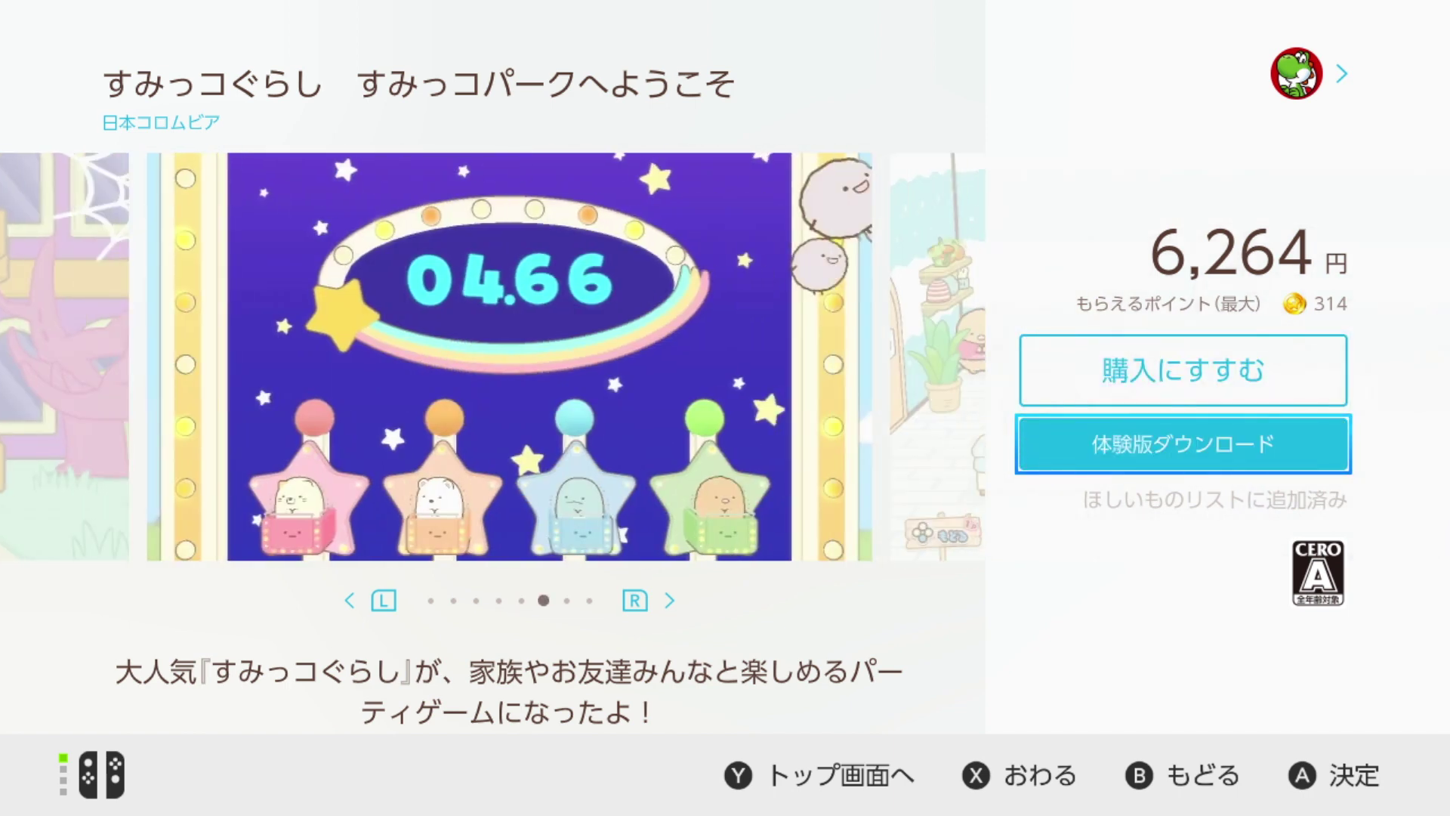
{"action": "key", "text": "r"}
{"action": "key", "text": "a"}
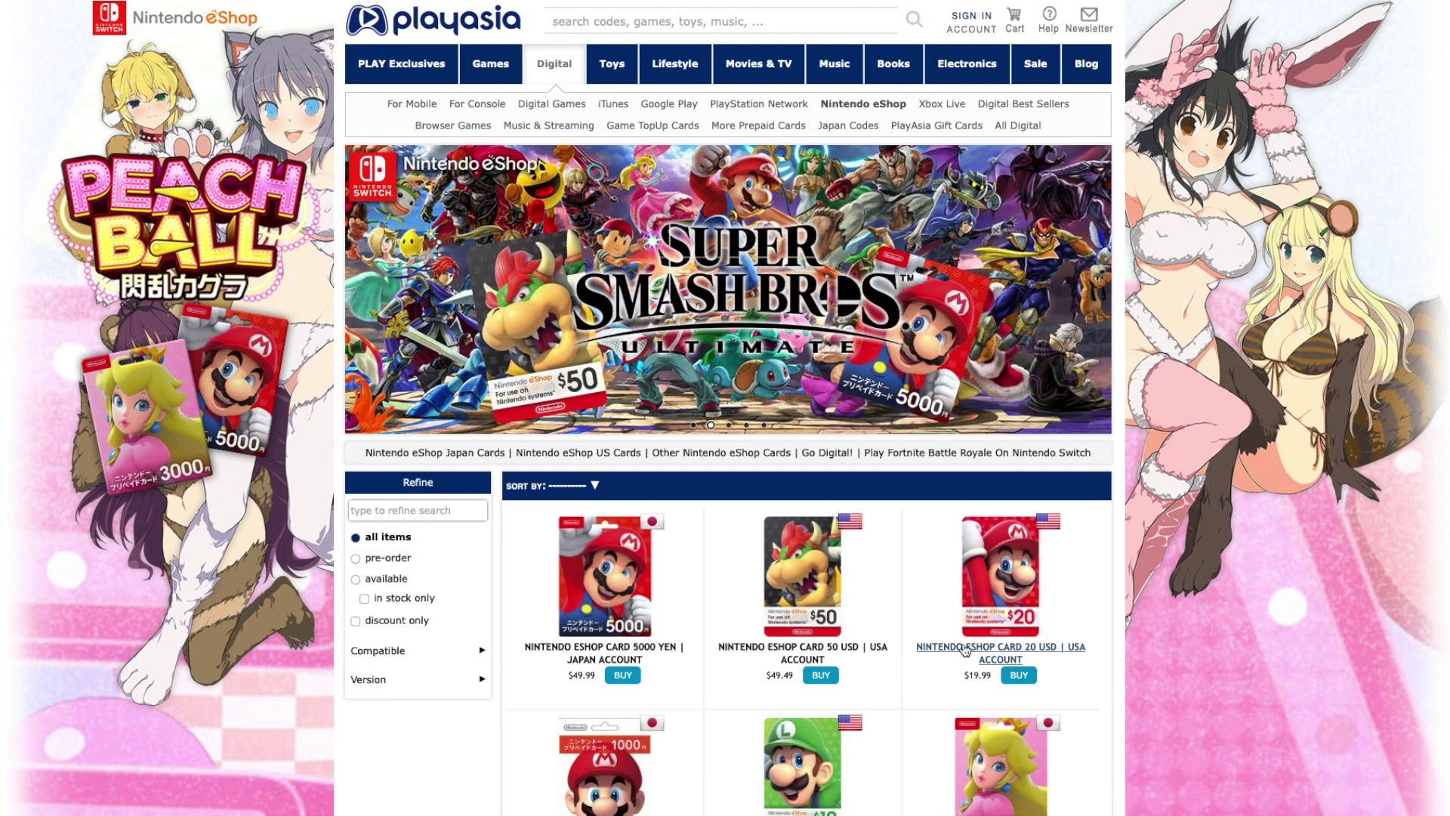
View Play-Asia's NINTENDO ESHOP CARD 5000 YEN Japan account page, then go to eShop's 番号の入力
{"action": "left_click", "coordinate": [655, 529]}
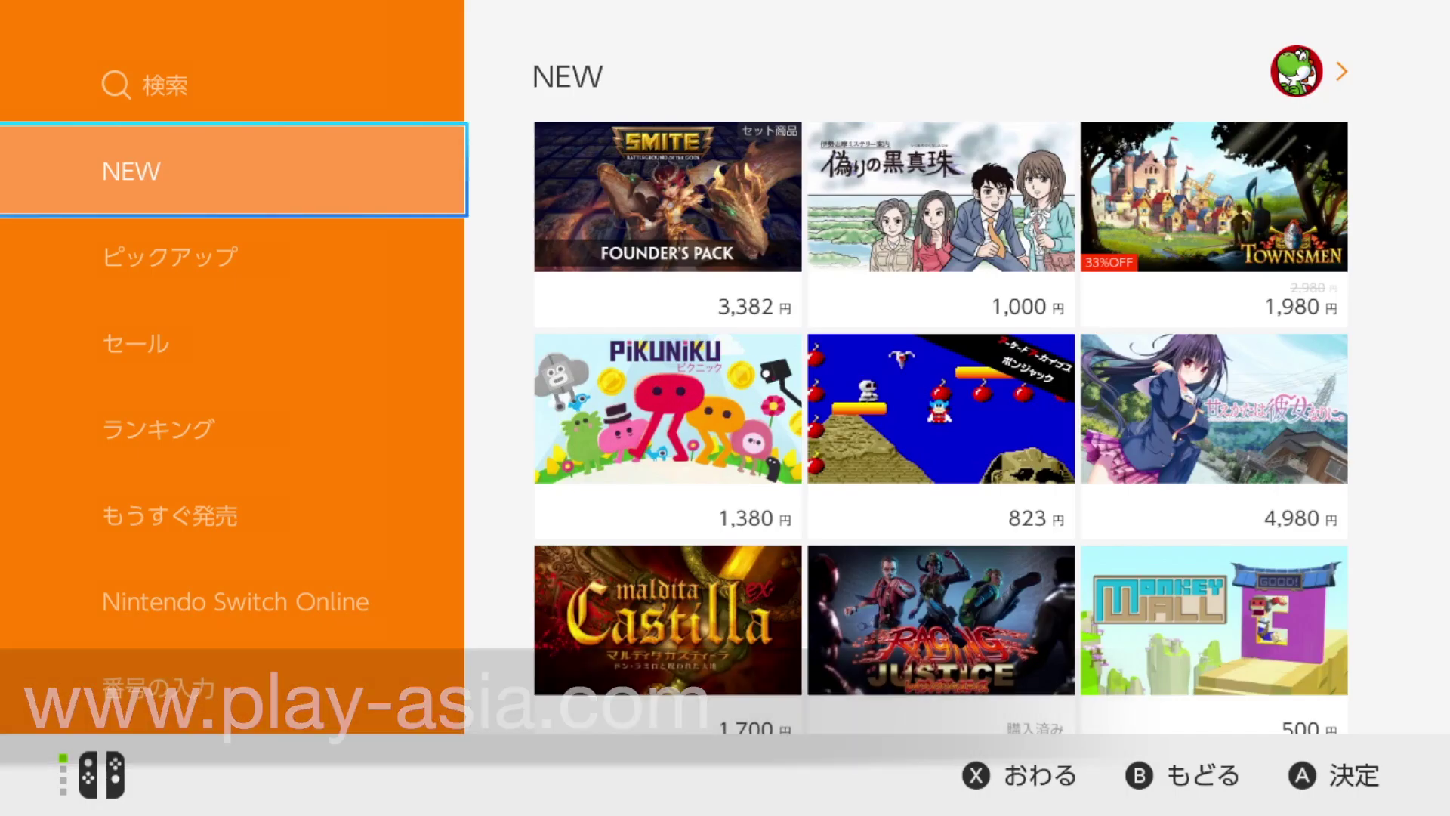
{"action": "key", "text": "Down"}
{"action": "key", "text": "Down"}
{"action": "key", "text": "Down"}
{"action": "key", "text": "Down"}
{"action": "key", "text": "Down"}
{"action": "key", "text": "Down"}
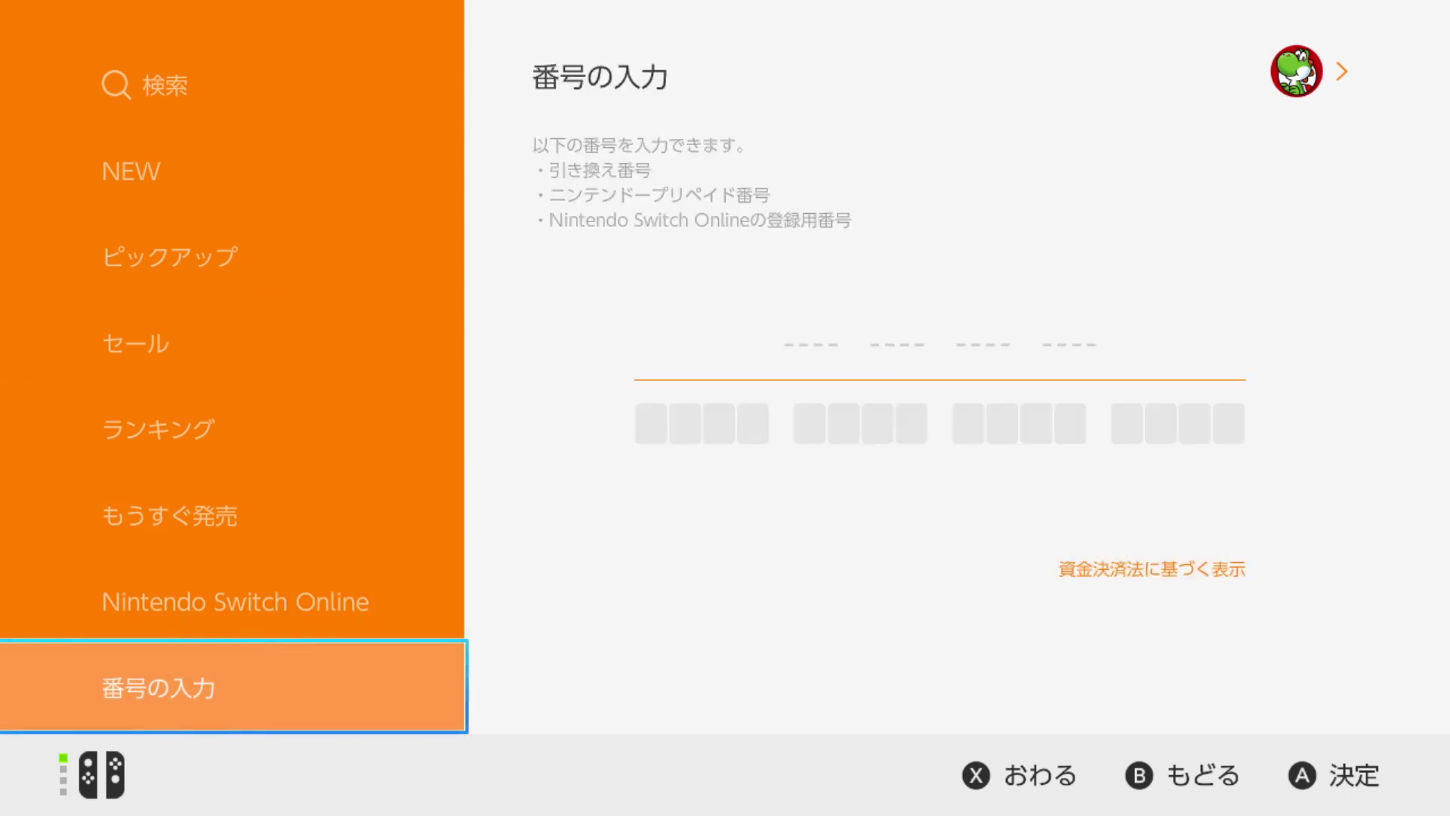
Select the 番号の入力 code field and key in the first eight digits of the prepaid code
{"action": "key", "text": "Right"}
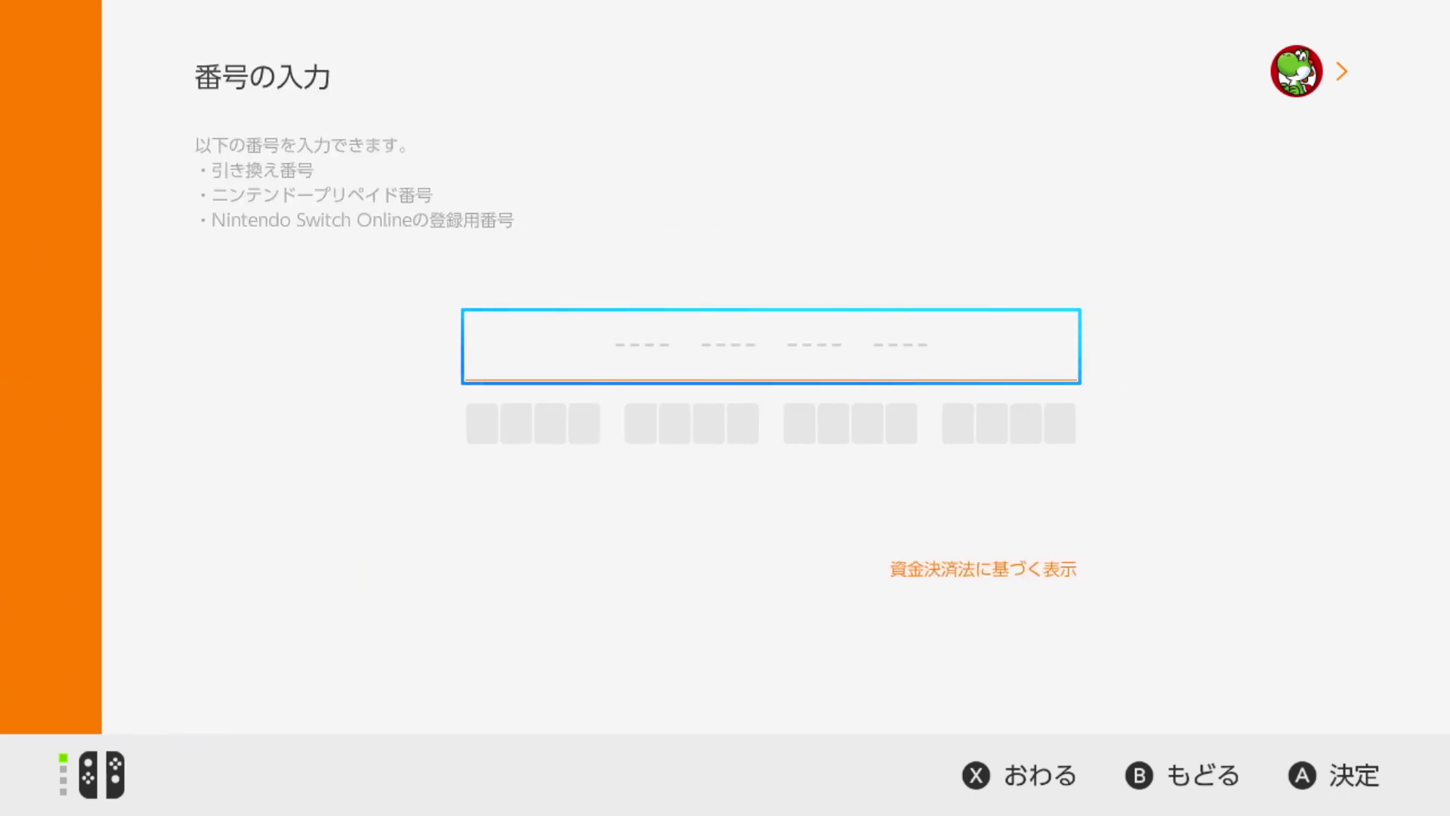
{"action": "key", "text": "Return"}
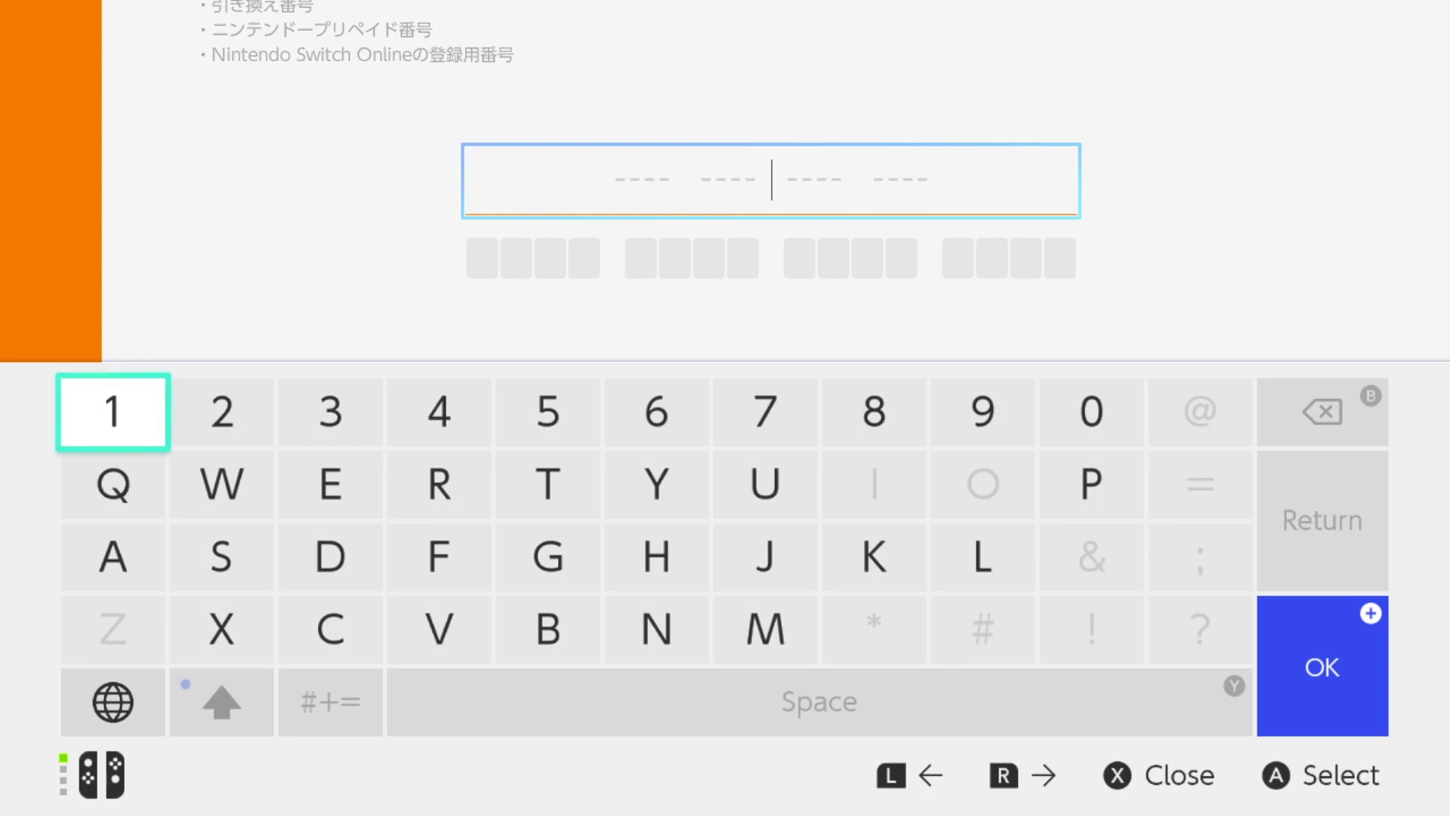
{"action": "key", "text": "Return"}
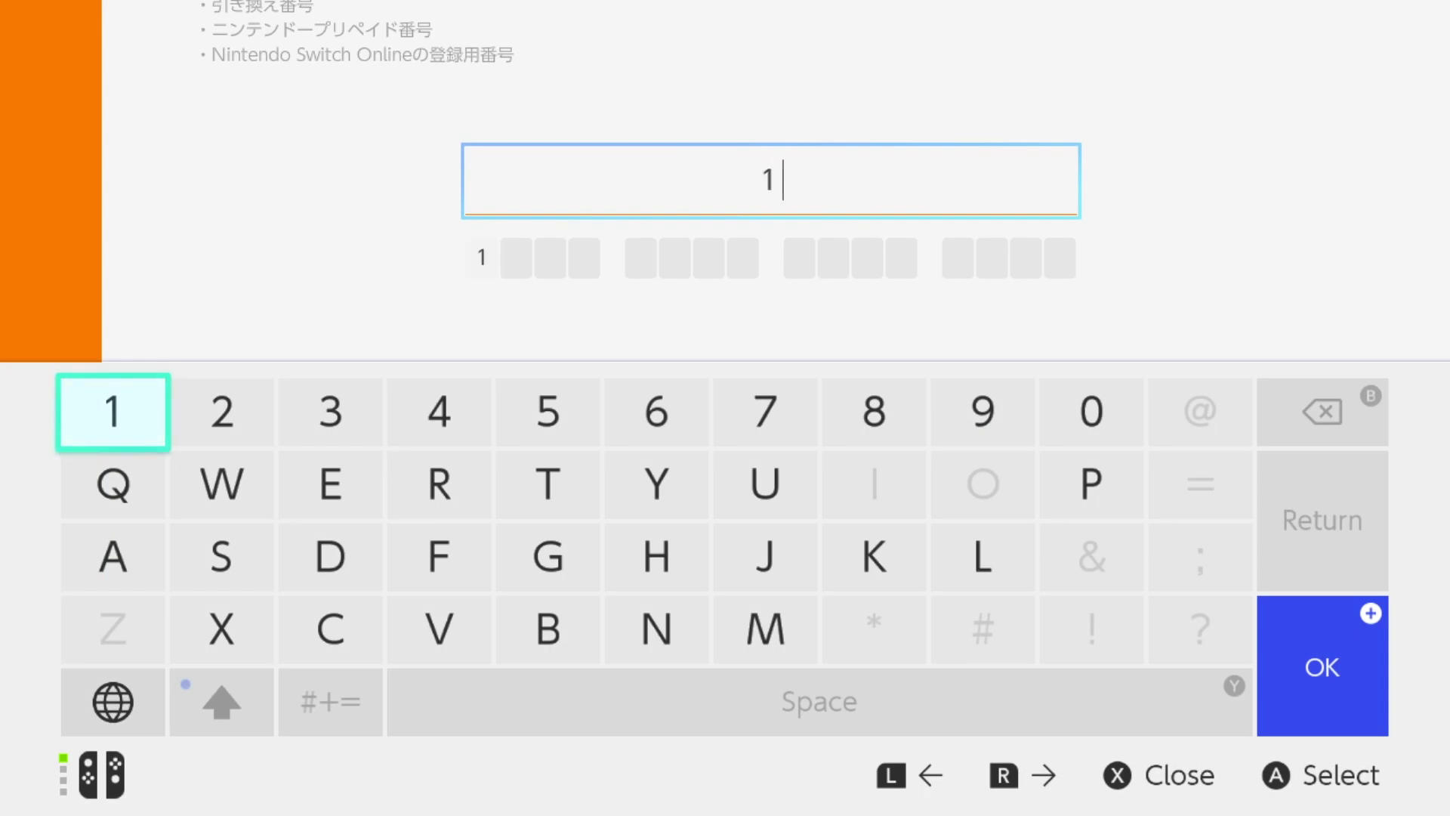
{"action": "key", "text": "Right"}
{"action": "key", "text": "Return"}
{"action": "key", "text": "Right"}
{"action": "key", "text": "Return"}
{"action": "key", "text": "Right"}
{"action": "key", "text": "Return"}
{"action": "key", "text": "Right"}
{"action": "key", "text": "Return"}
{"action": "key", "text": "Right"}
{"action": "key", "text": "Return"}
{"action": "key", "text": "Right"}
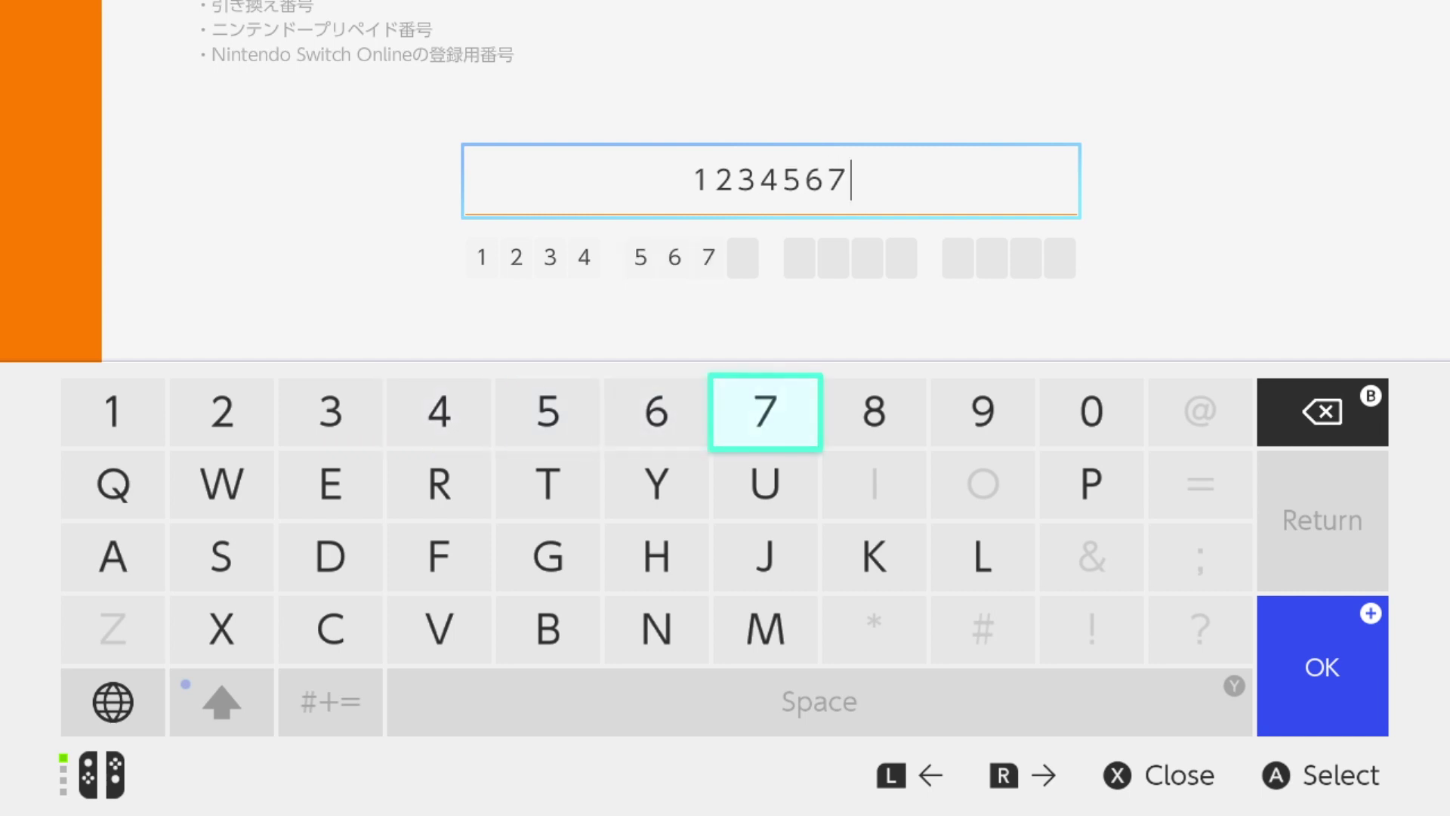
{"action": "key", "text": "Return"}
{"action": "key", "text": "Right"}
{"action": "key", "text": "Return"}
Key in the remaining eight digits, completing all four 4-digit groups of the code
{"action": "key", "text": "Right"}
{"action": "key", "text": "Return"}
{"action": "key", "text": "Right"}
{"action": "key", "text": "Return"}
{"action": "key", "text": "Left"}
{"action": "key", "text": "Return"}
{"action": "key", "text": "Left"}
{"action": "key", "text": "Return"}
{"action": "key", "text": "Left"}
{"action": "key", "text": "Return"}
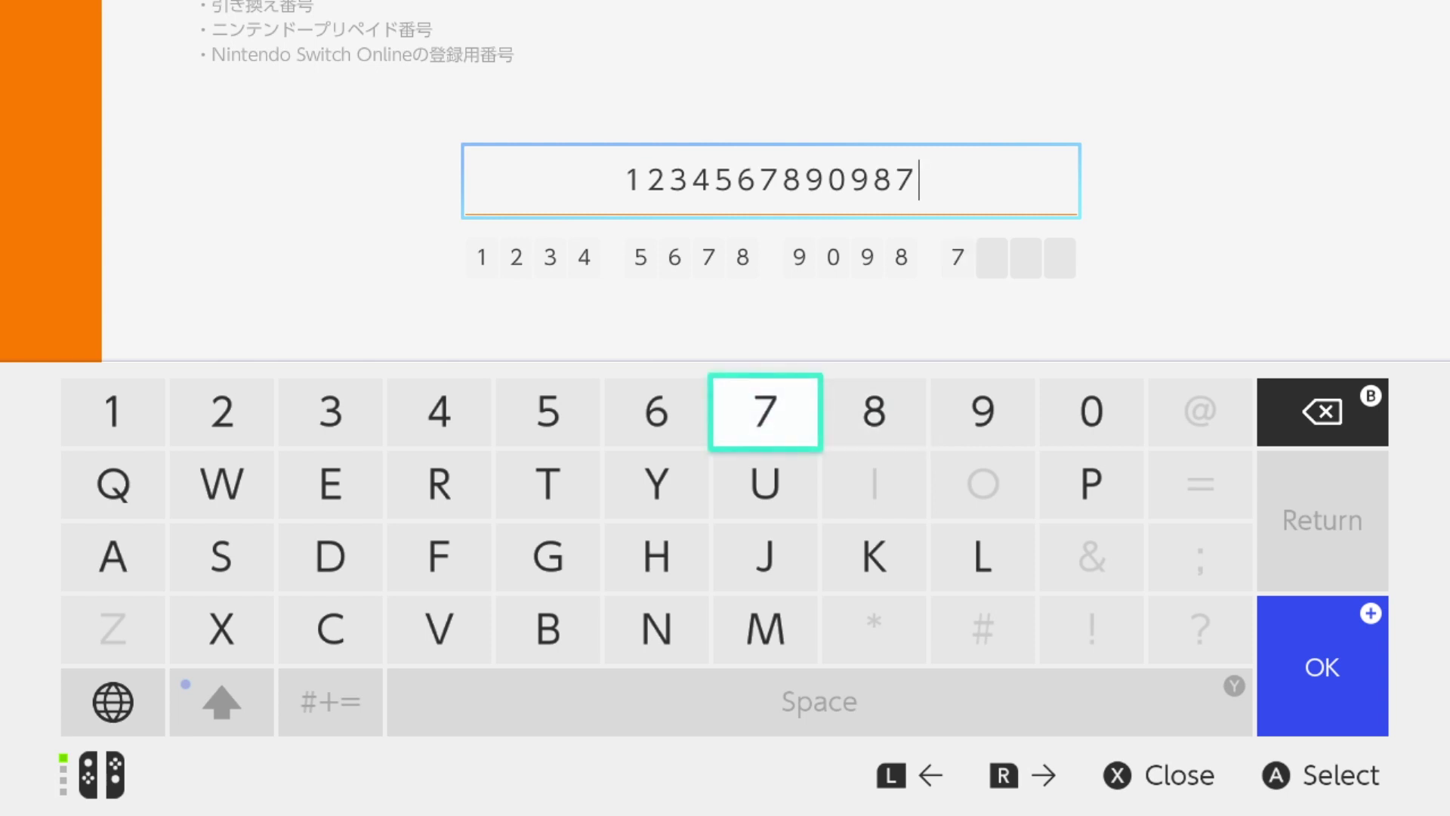
{"action": "key", "text": "Left"}
{"action": "key", "text": "Return"}
{"action": "key", "text": "Left"}
{"action": "key", "text": "Return"}
{"action": "key", "text": "Left"}
{"action": "key", "text": "Return"}
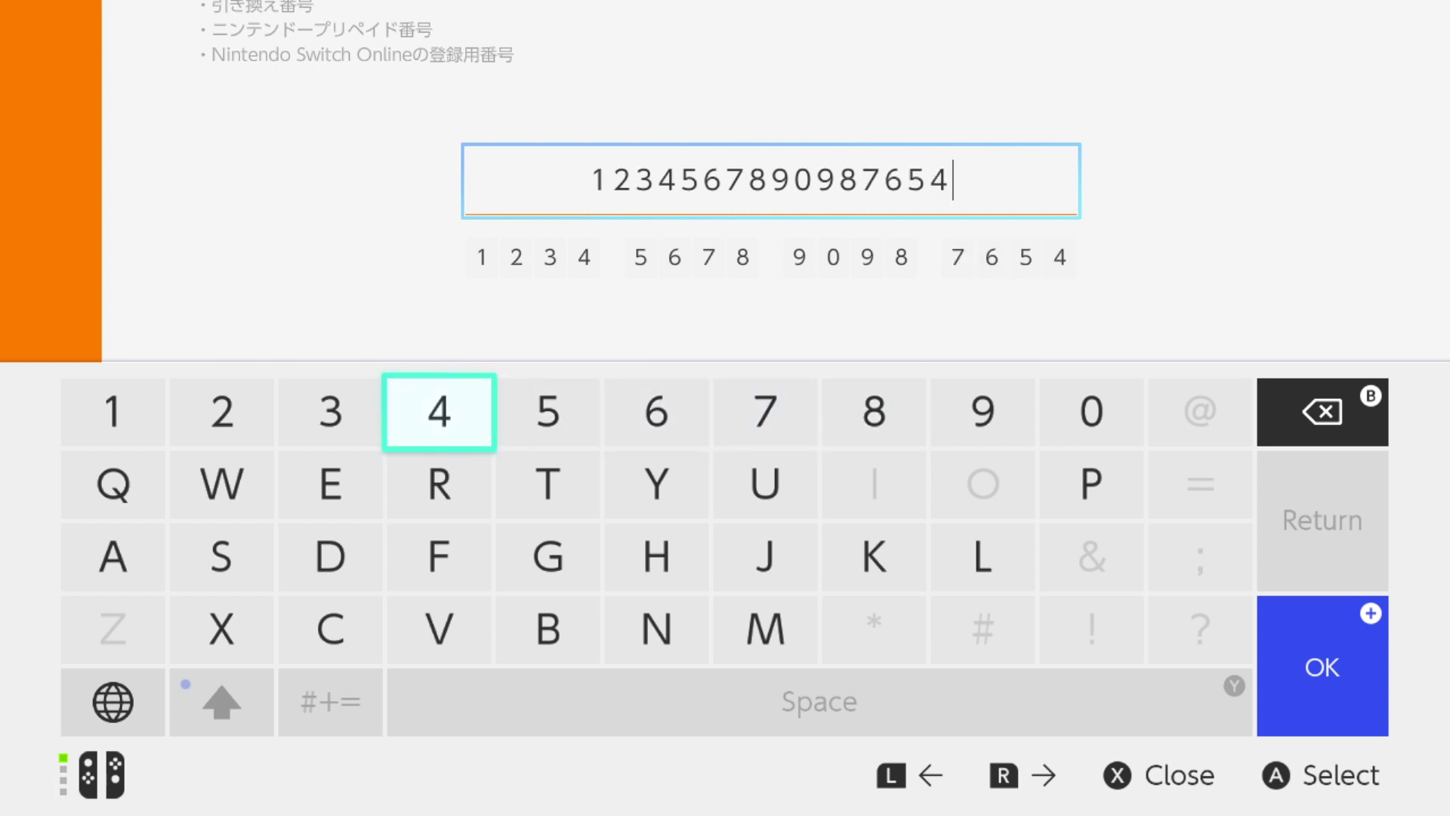